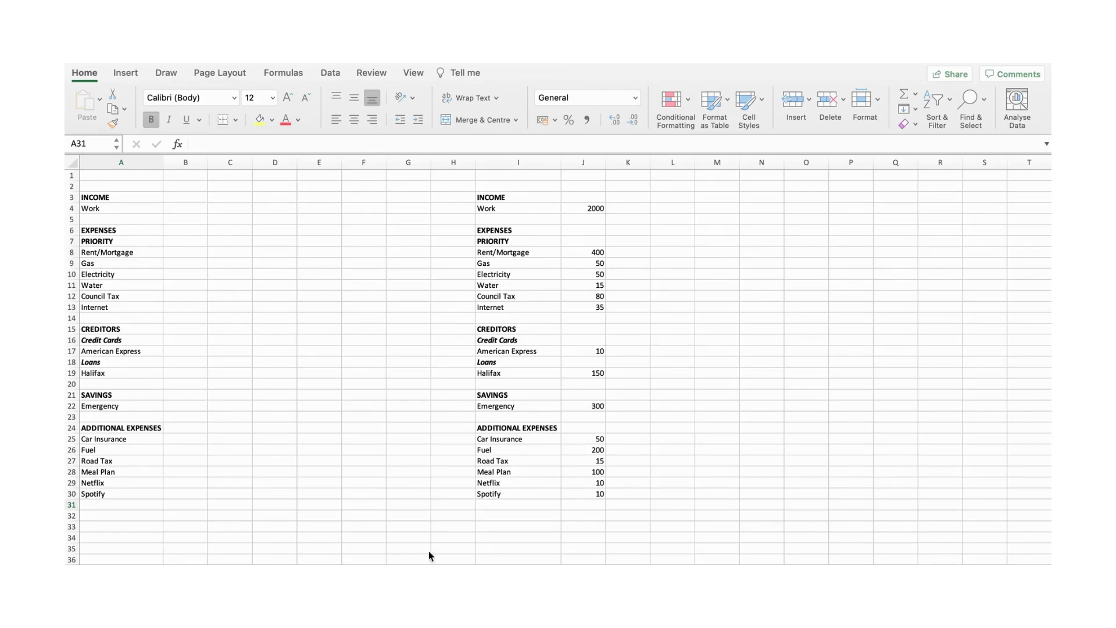
# - Add the labels TOTAL in A31 and EXTRA CASH in A34 below the first budget list
pyautogui.click(147, 504)
pyautogui.write('TOTAL')
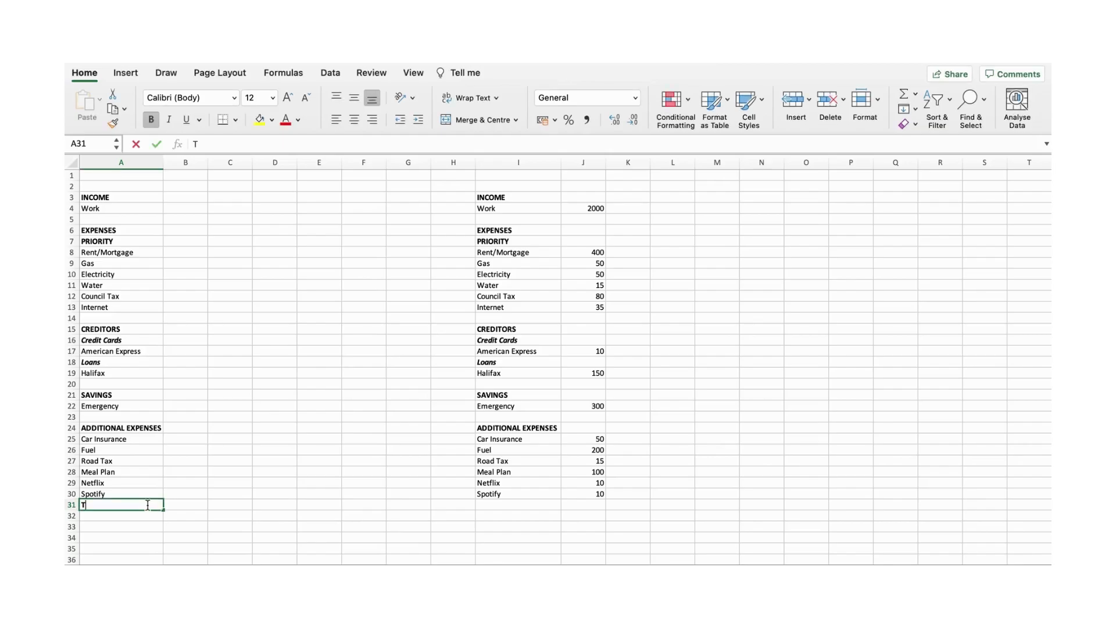
pyautogui.click(136, 533)
pyautogui.write('EX')
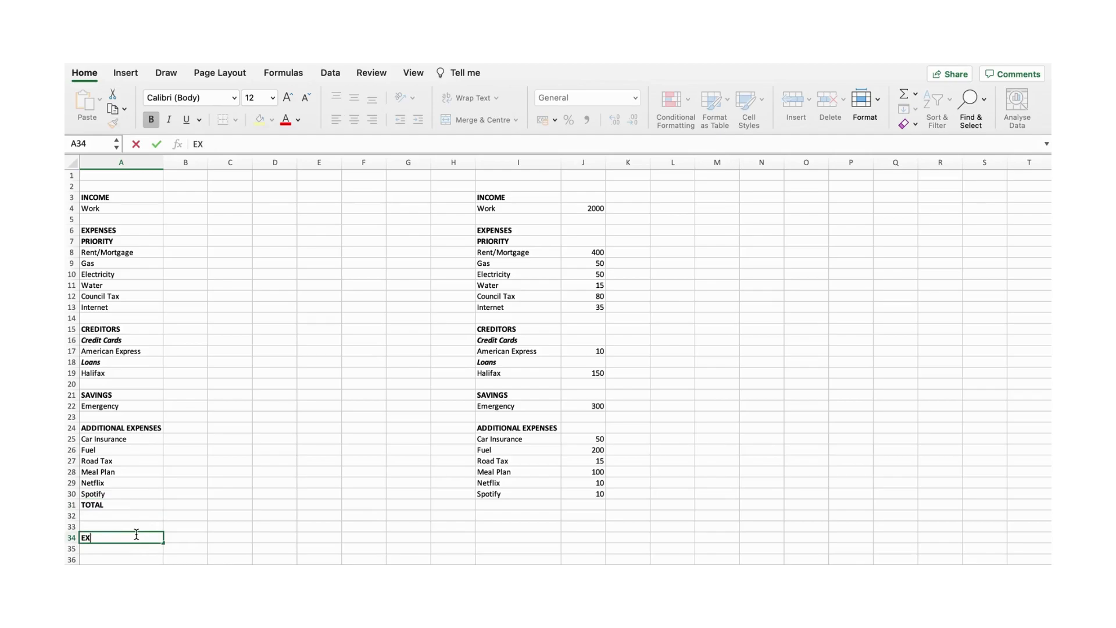
pyautogui.write('TRA CASH')
# - Link the Work income in B4 to the source amount in J4
pyautogui.click(193, 211)
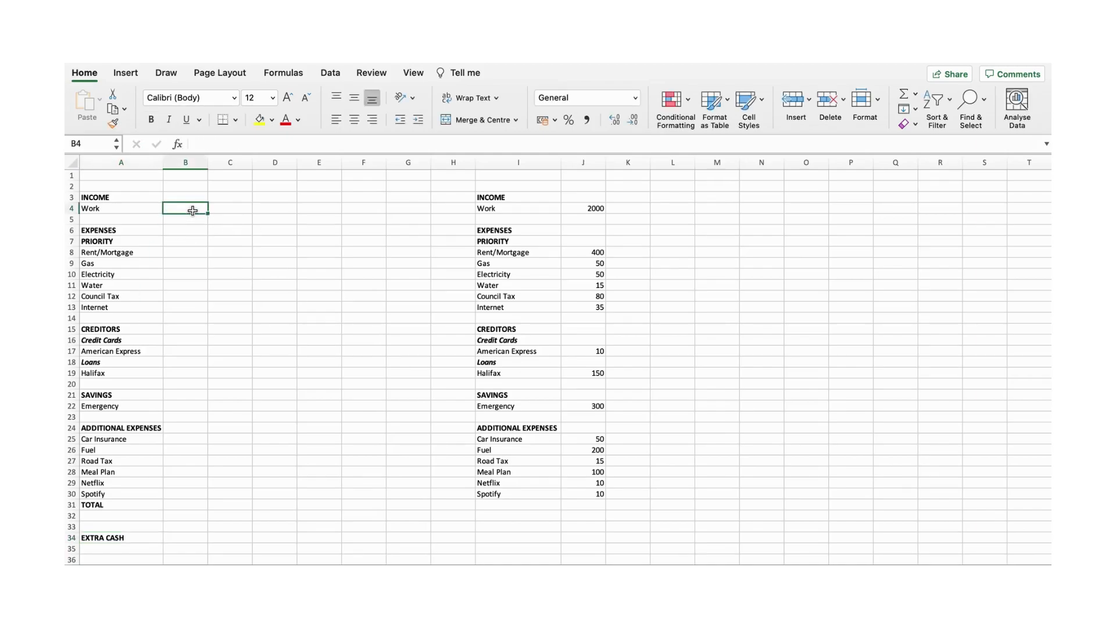
pyautogui.write('=')
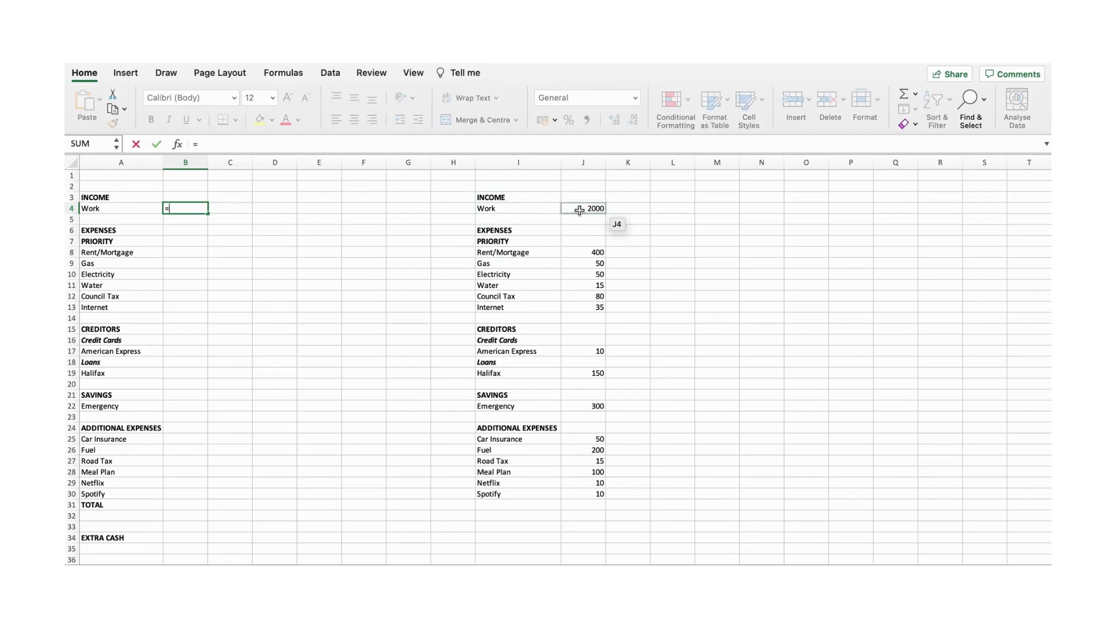
pyautogui.click(580, 210)
pyautogui.press('Return')
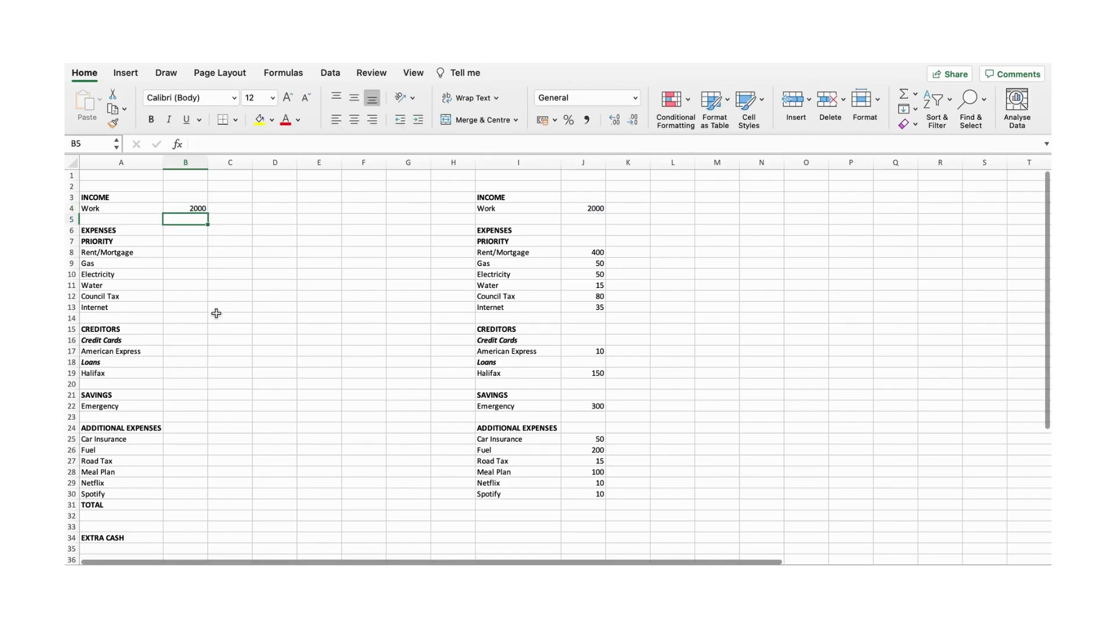
# - Link Rent/Mortgage in B8 to J8 and fill the formula down to Internet in B13
pyautogui.click(183, 254)
pyautogui.write('=')
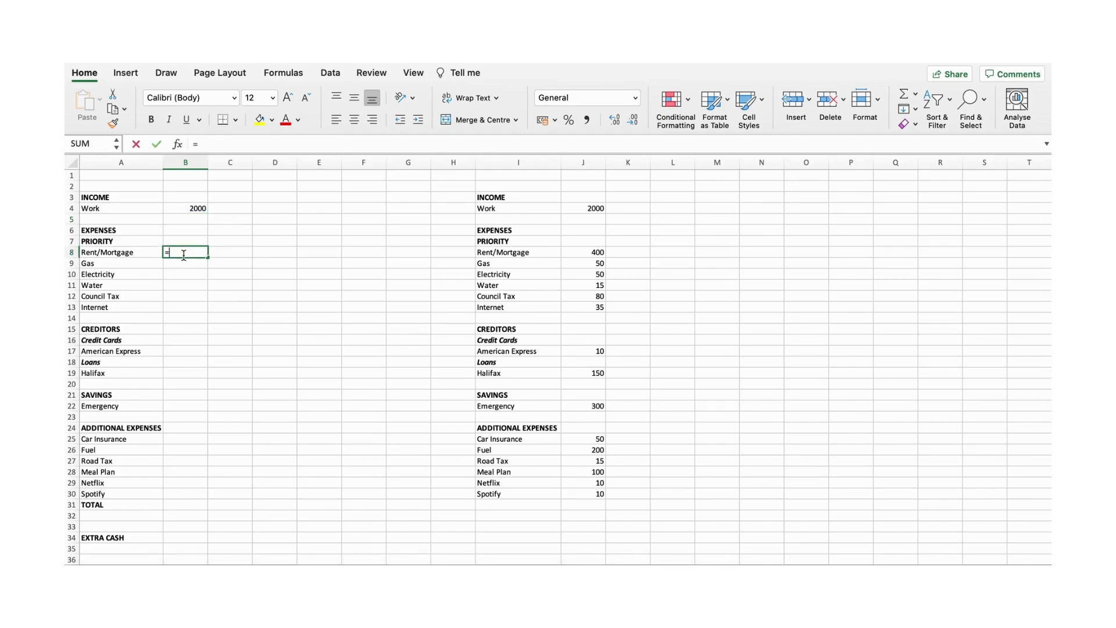
pyautogui.click(586, 251)
pyautogui.press('Return')
pyautogui.click(182, 255)
pyautogui.moveTo(208, 258); pyautogui.dragTo(209, 309)
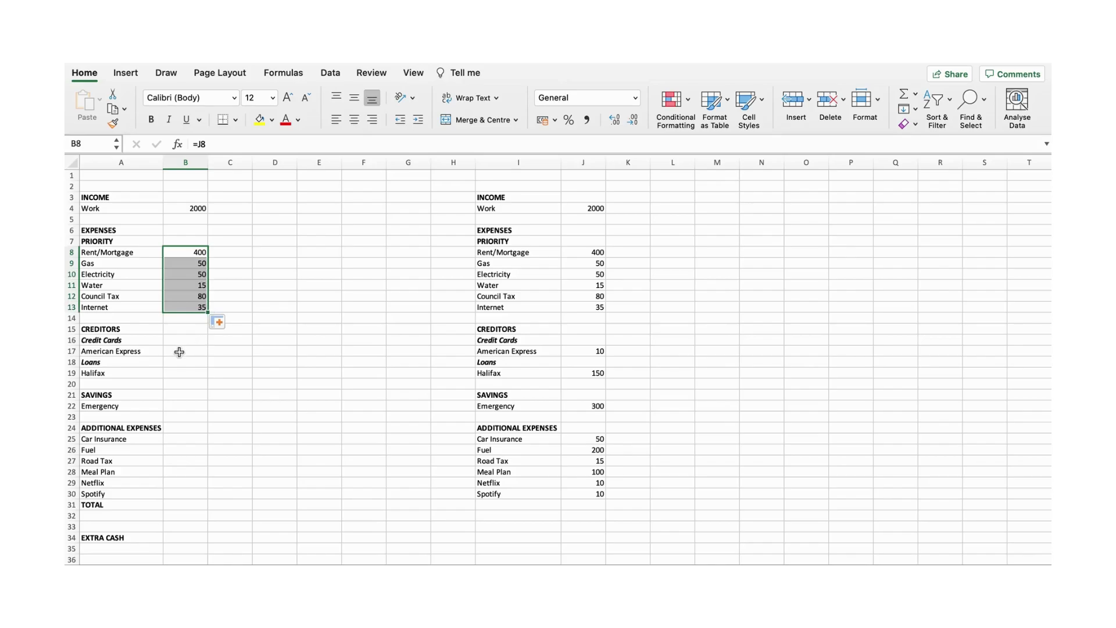
# - Link the creditor amounts to the source list: American Express B17 to J17 and Halifax B19 to J19
pyautogui.click(179, 352)
pyautogui.write('=')
pyautogui.click(574, 349)
pyautogui.press('Return')
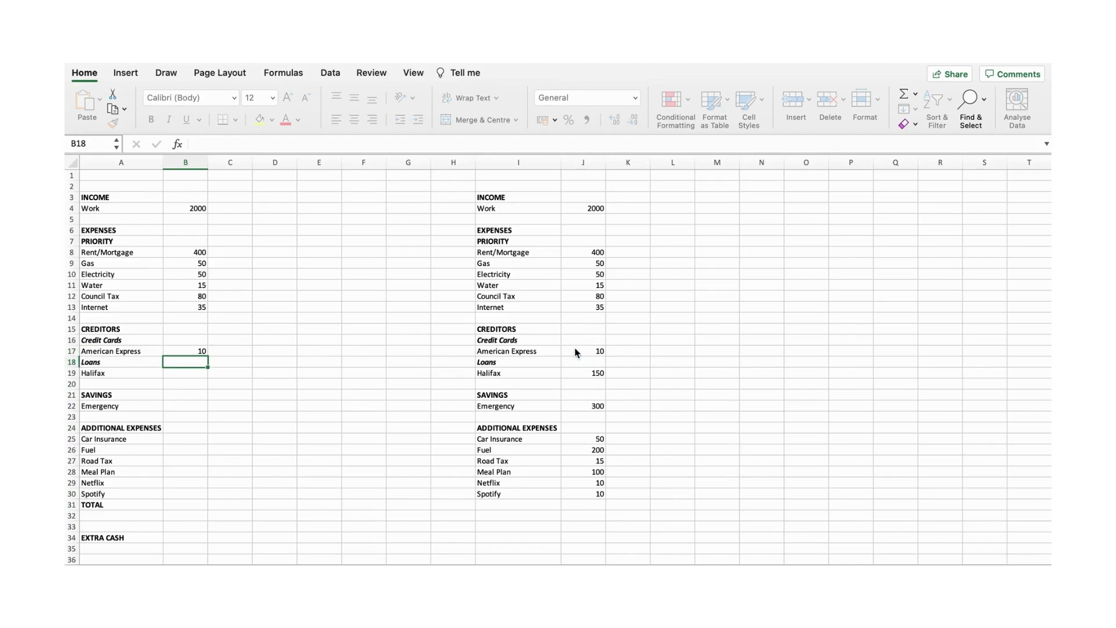
pyautogui.click(198, 375)
pyautogui.write('=')
pyautogui.click(582, 373)
pyautogui.press('Return')
# - Link the Emergency savings amount in B22 to J22
pyautogui.click(189, 407)
pyautogui.write('=')
pyautogui.click(590, 405)
pyautogui.press('Return')
# - Link Car Insurance in B25 to J25 and fill the formula down to Spotify in B30
pyautogui.click(187, 442)
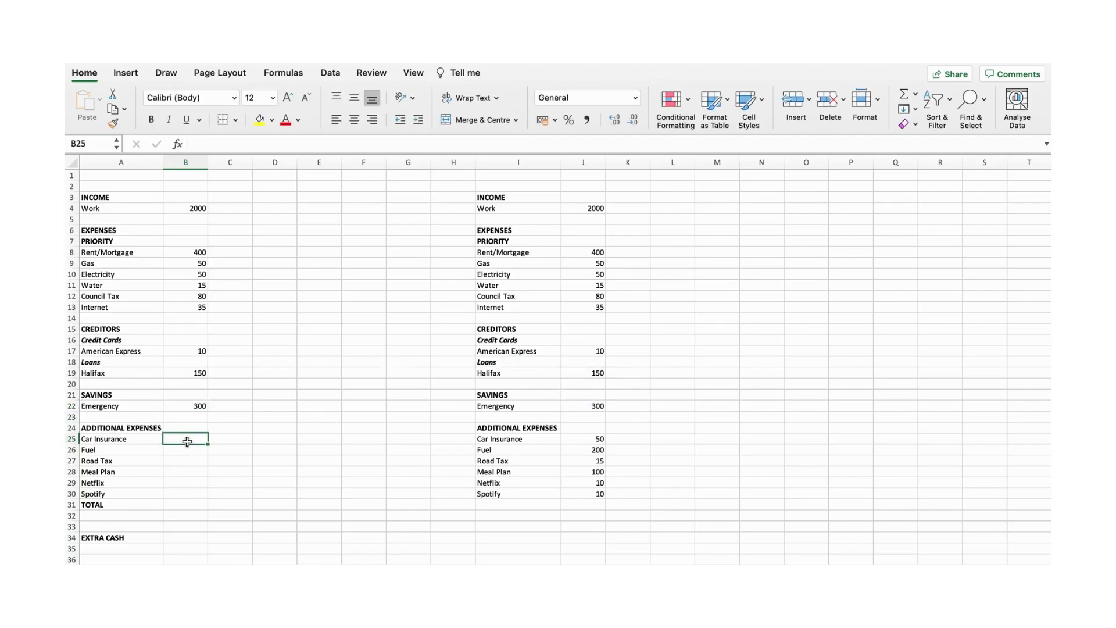
pyautogui.write('=')
pyautogui.click(592, 437)
pyautogui.press('Return')
pyautogui.click(199, 438)
pyautogui.moveTo(208, 444); pyautogui.dragTo(202, 494)
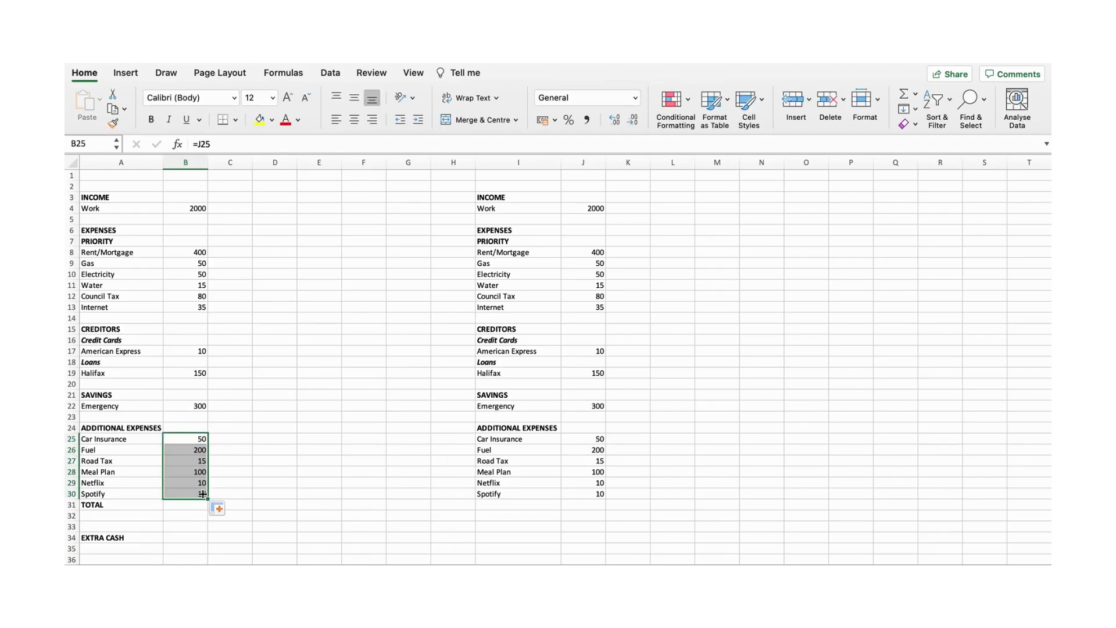
pyautogui.click(282, 450)
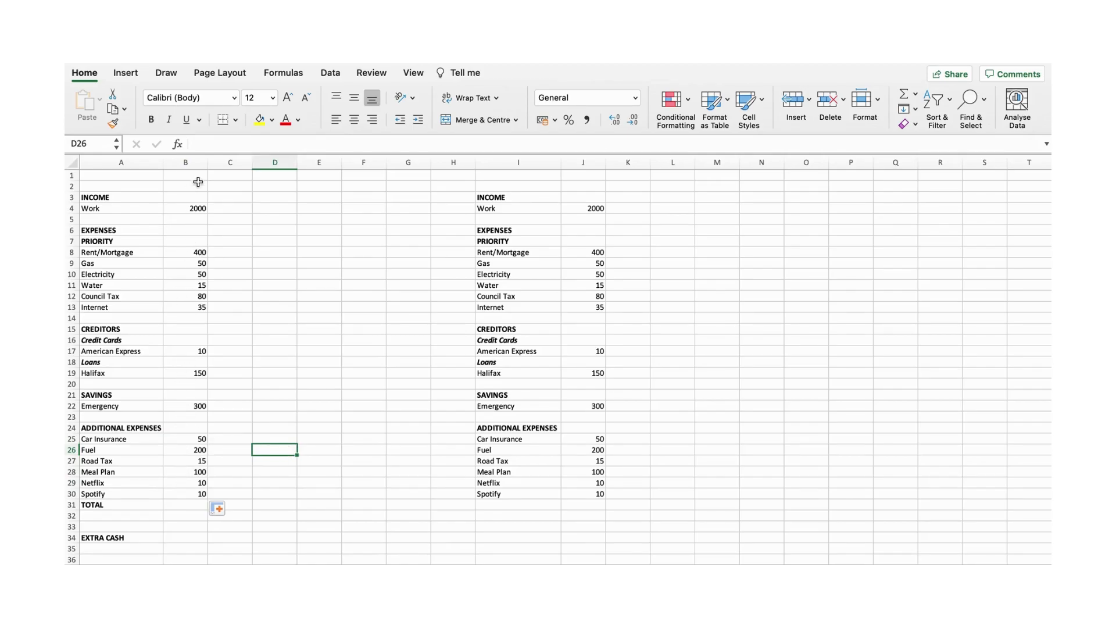
# - Total the expenses in B31 with a SUM of B8:B30
pyautogui.click(188, 504)
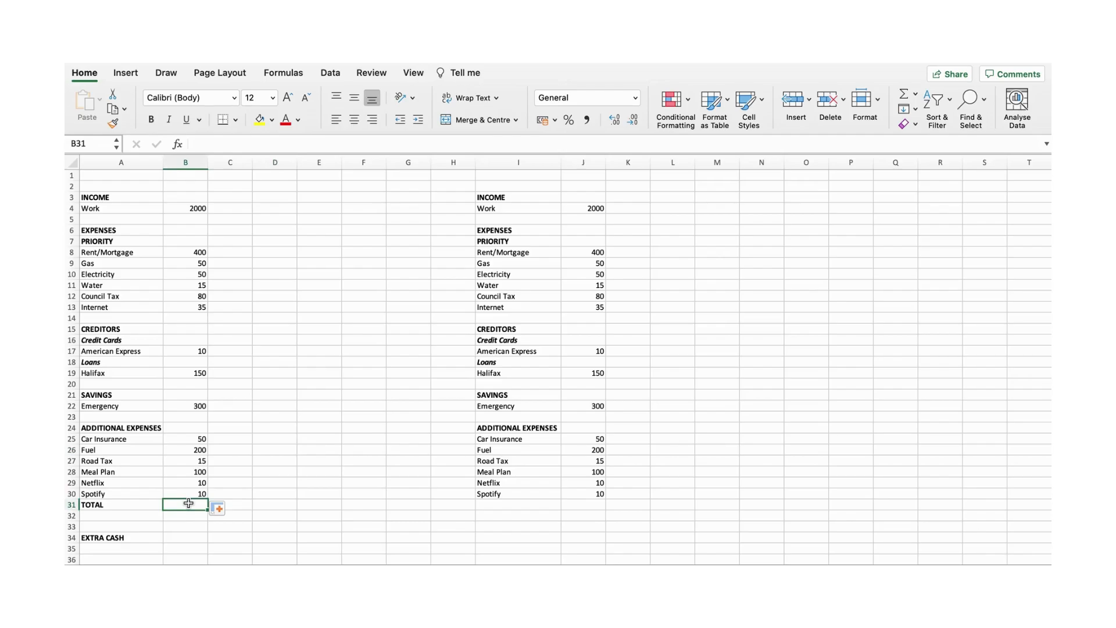
pyautogui.write('=')
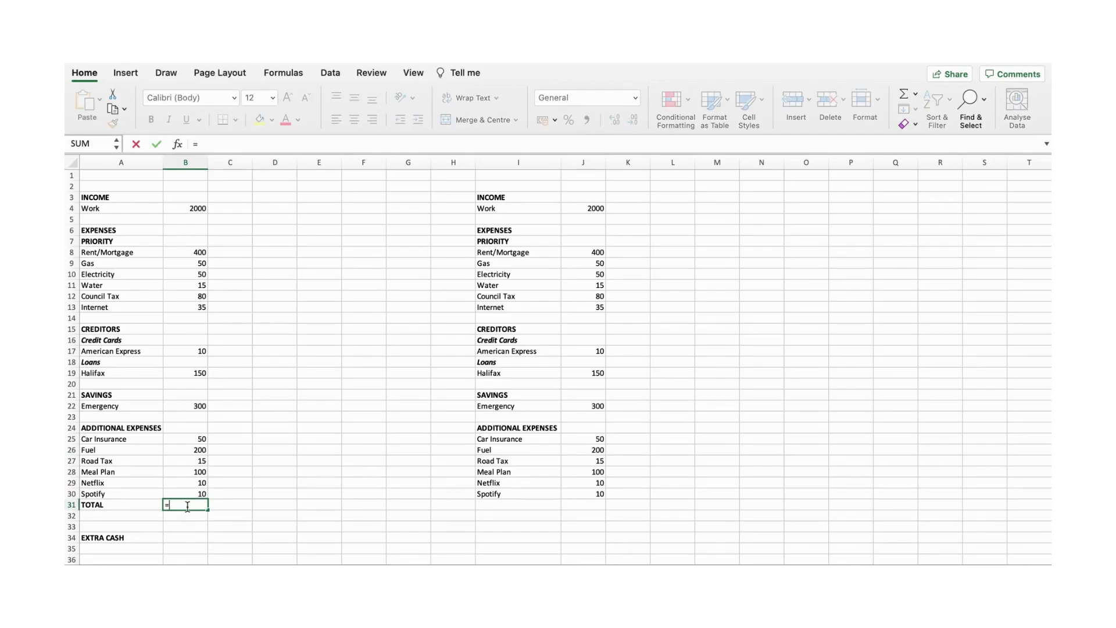
pyautogui.write('sum(')
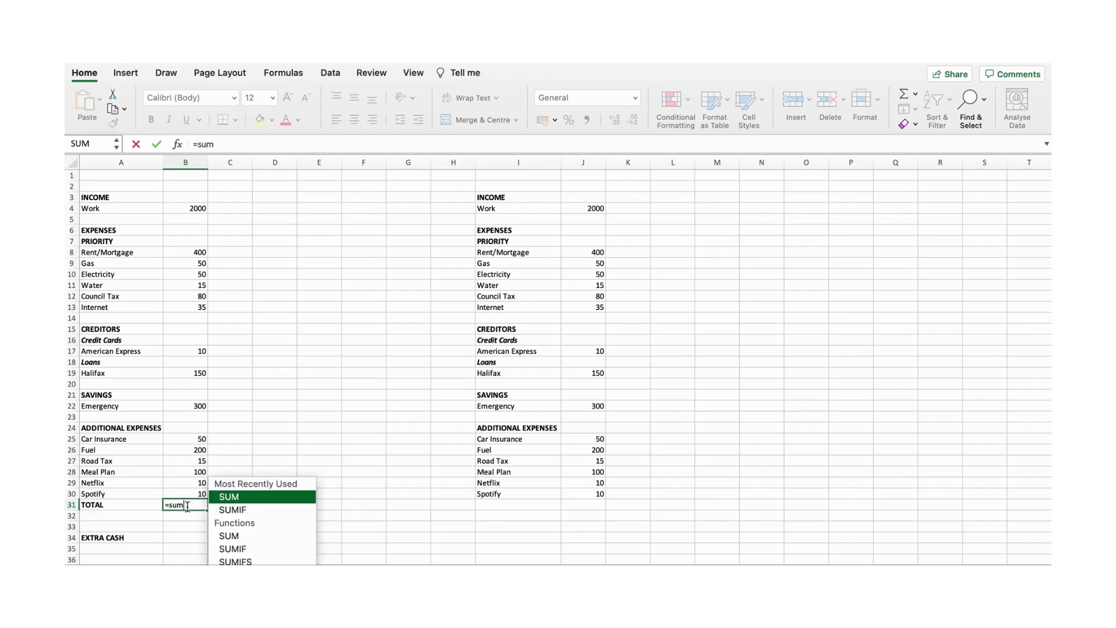
pyautogui.moveTo(193, 254); pyautogui.dragTo(184, 489)
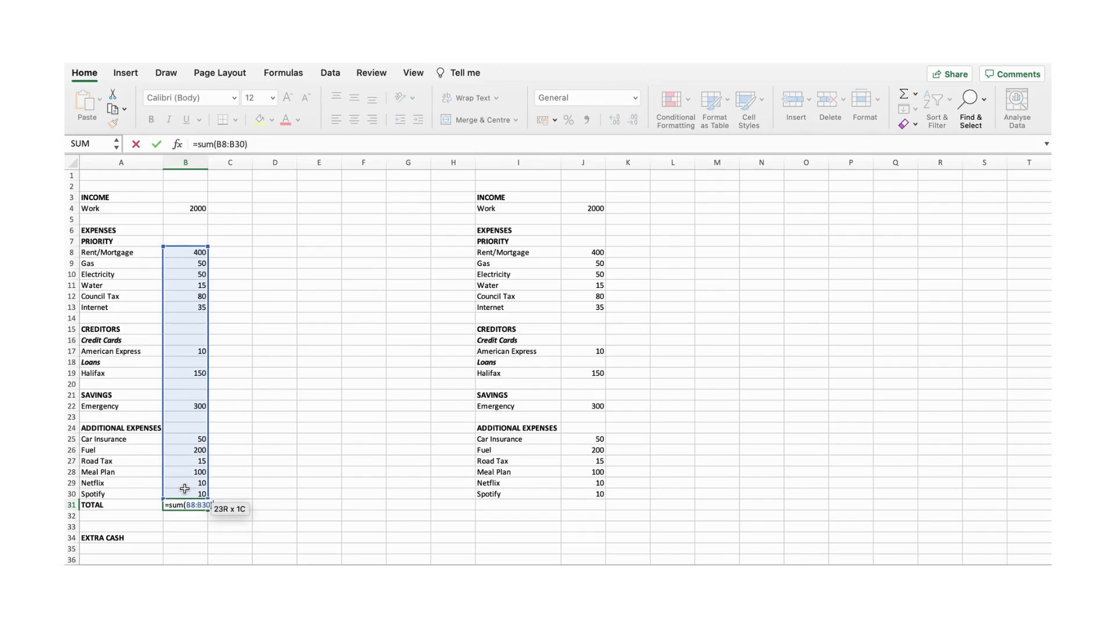
pyautogui.press('Return')
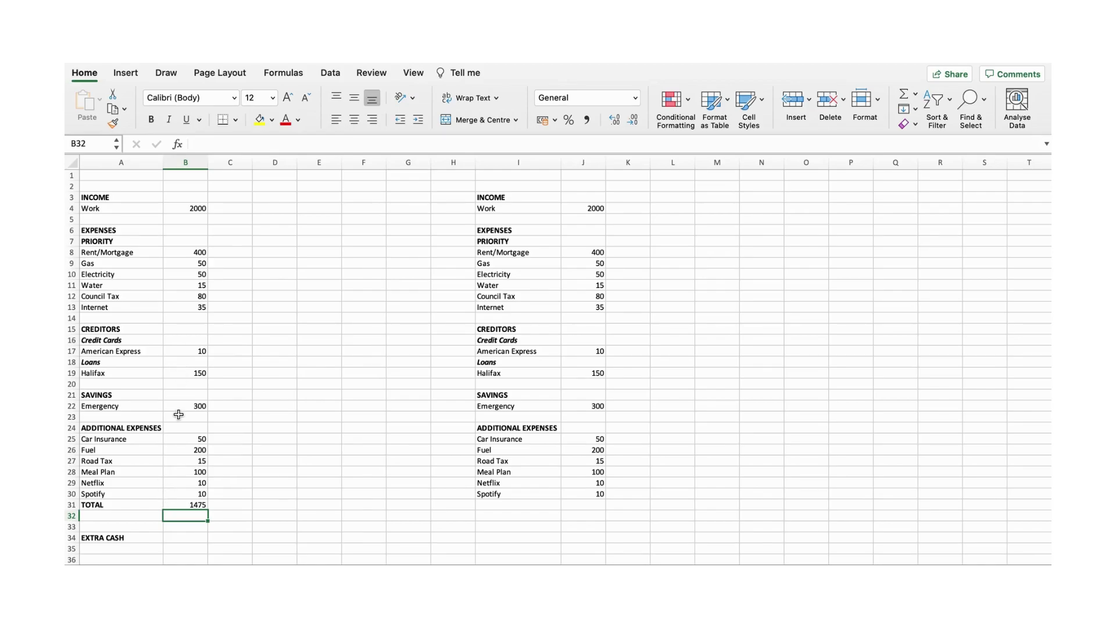
# - Calculate the extra cash in B34 by subtracting the expense total from the Work income with =B4-B31
pyautogui.click(184, 537)
pyautogui.write('=')
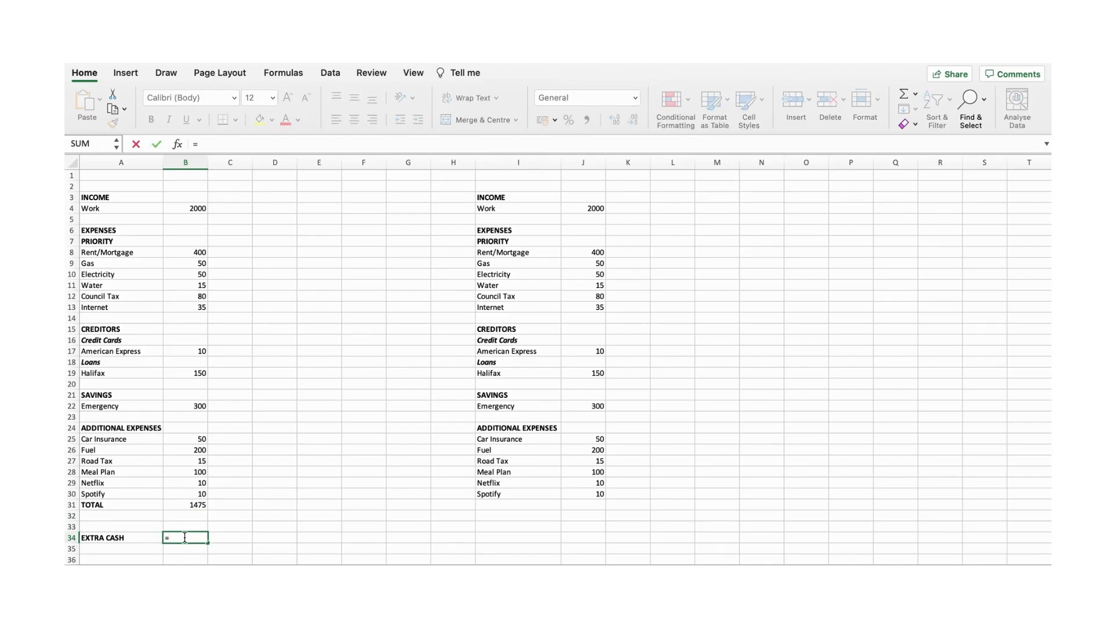
pyautogui.click(196, 210)
pyautogui.write('-')
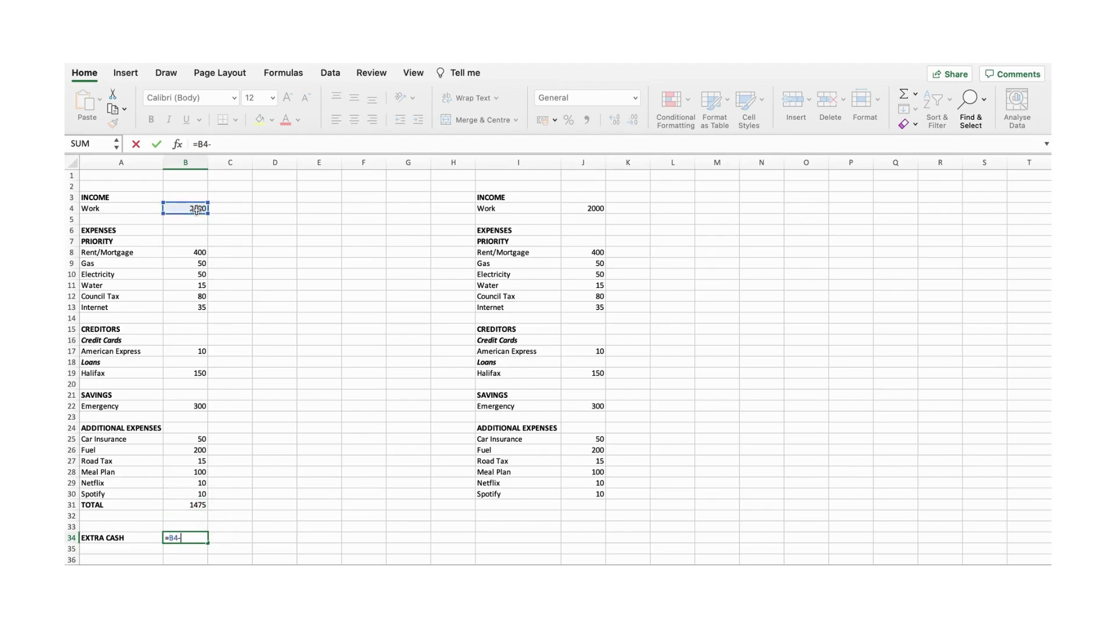
pyautogui.click(203, 505)
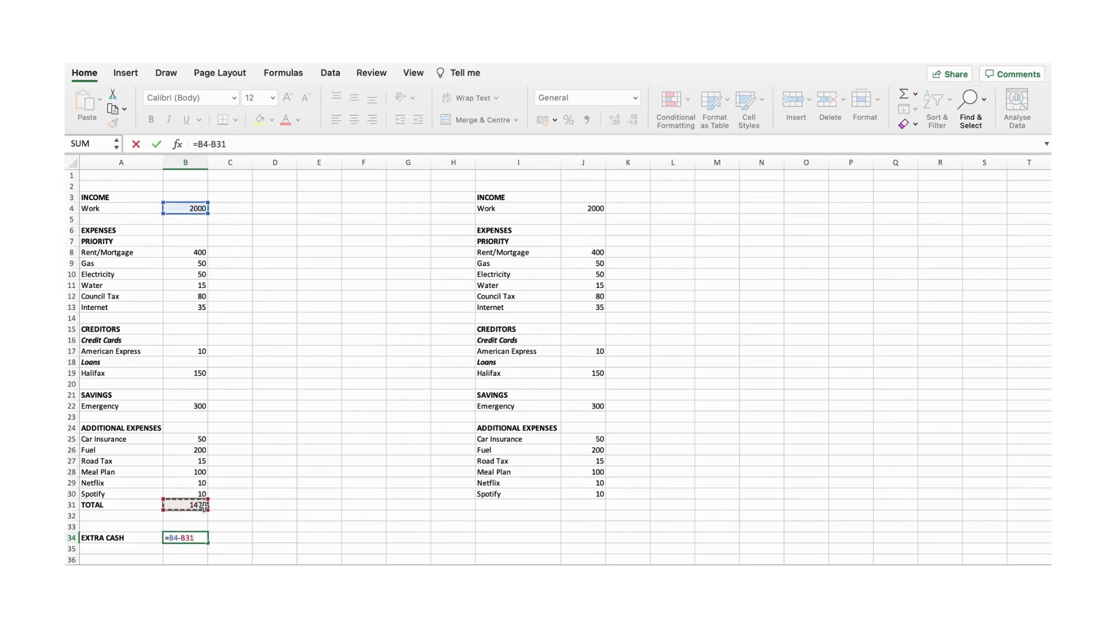
pyautogui.press('Return')
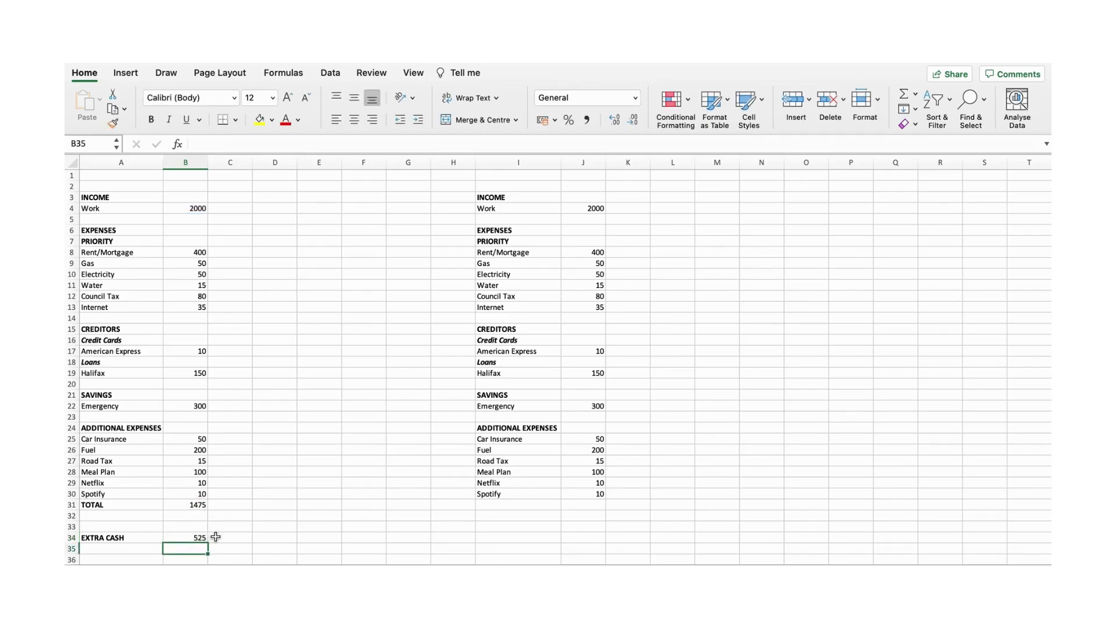
pyautogui.scroll(-2, 216, 537)
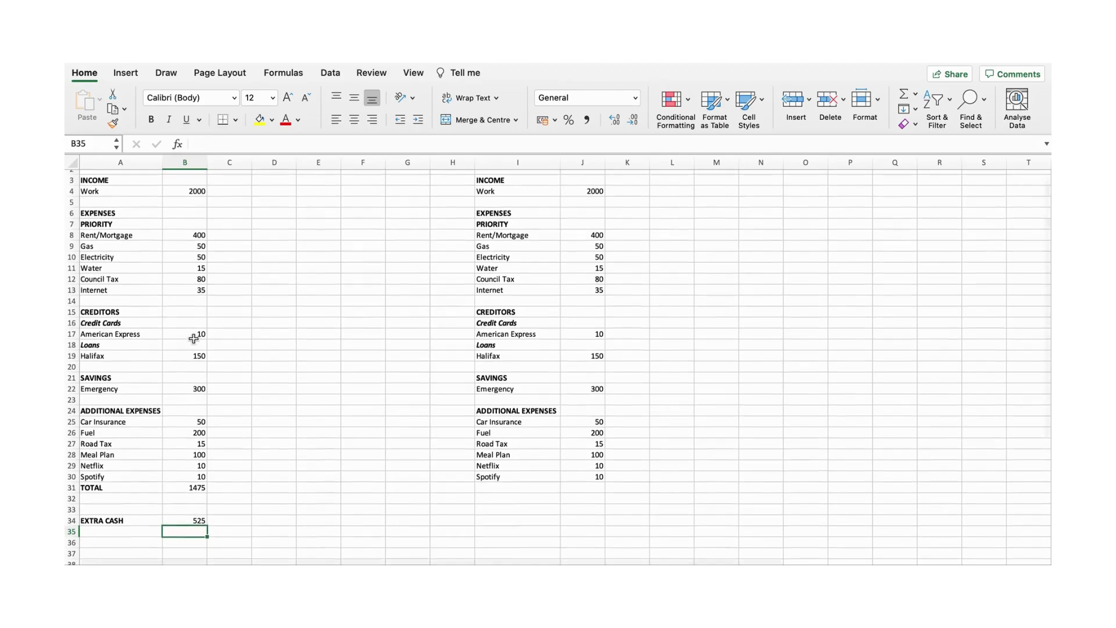
pyautogui.scroll(1, 194, 339)
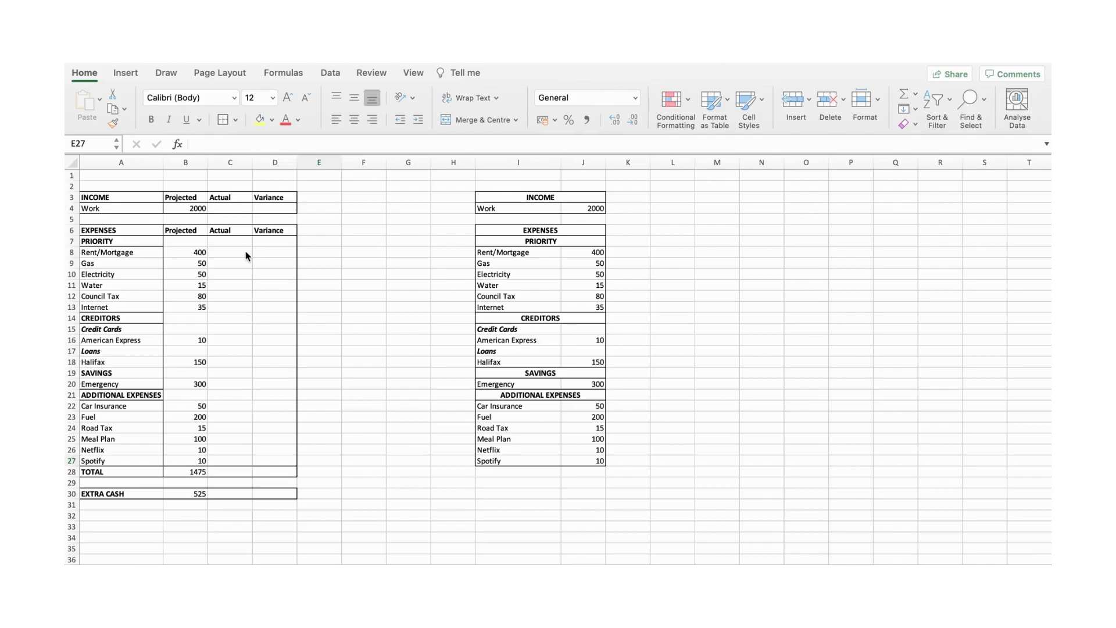
# - Enter the Actual amounts 2200 for Work, 400 for Rent/Mortgage, 60 for Gas and 100 for Electricity
pyautogui.click(240, 208)
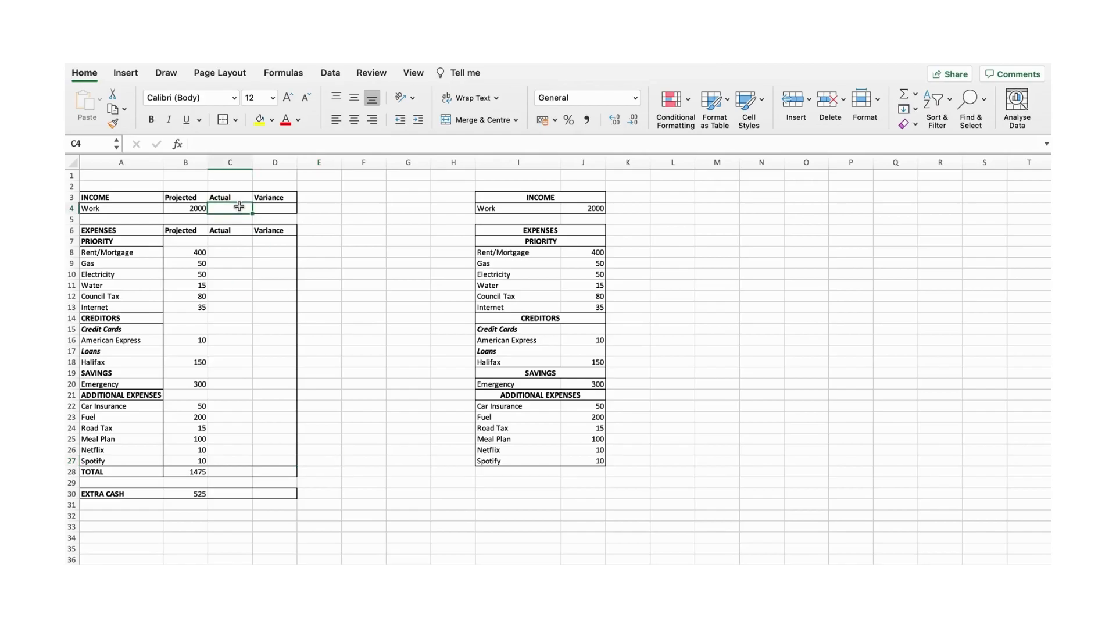
pyautogui.write('2200')
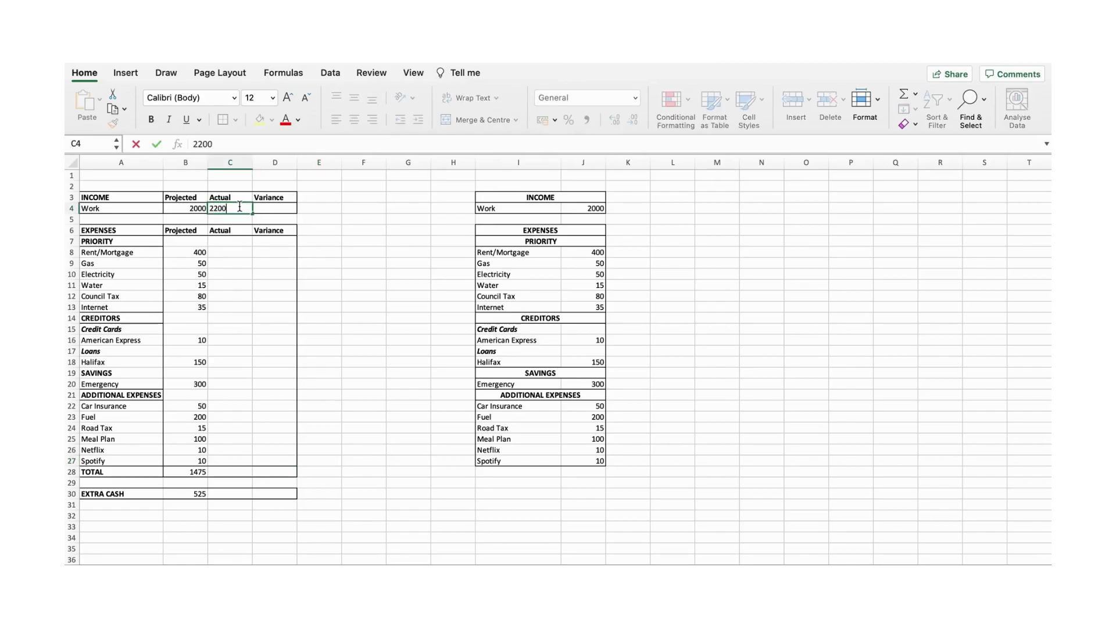
pyautogui.click(233, 252)
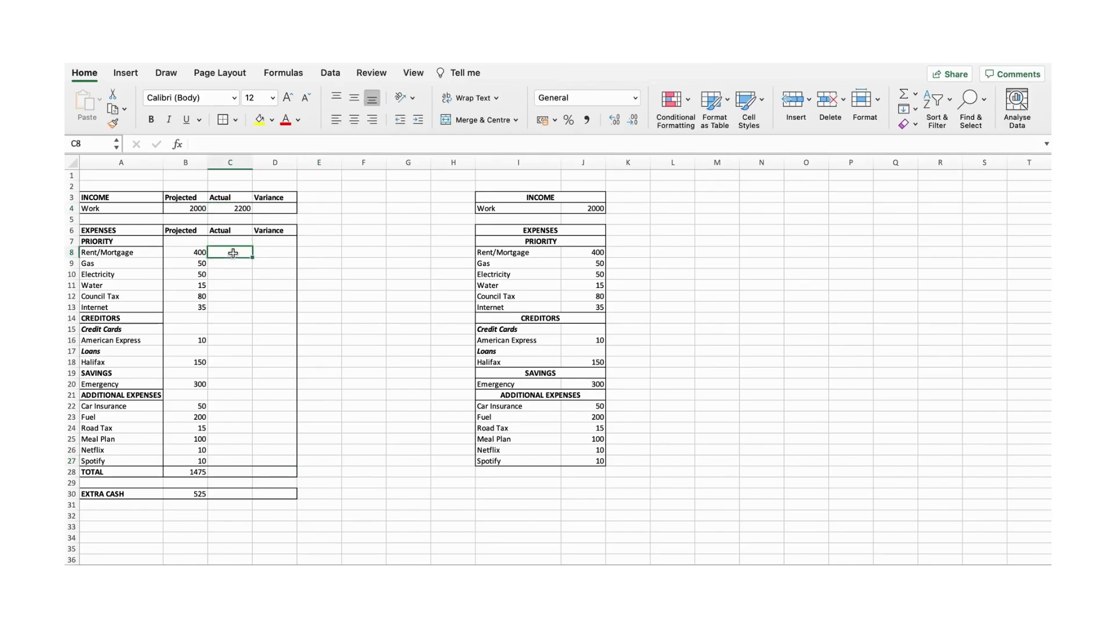
pyautogui.write('400')
pyautogui.click(231, 266)
pyautogui.write('60')
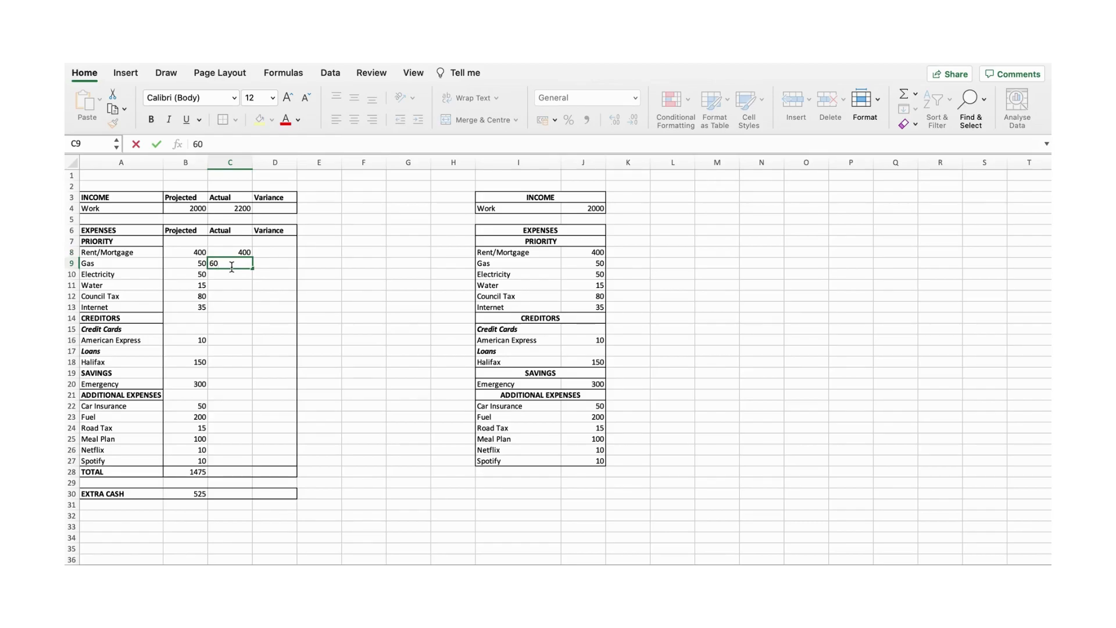
pyautogui.click(232, 274)
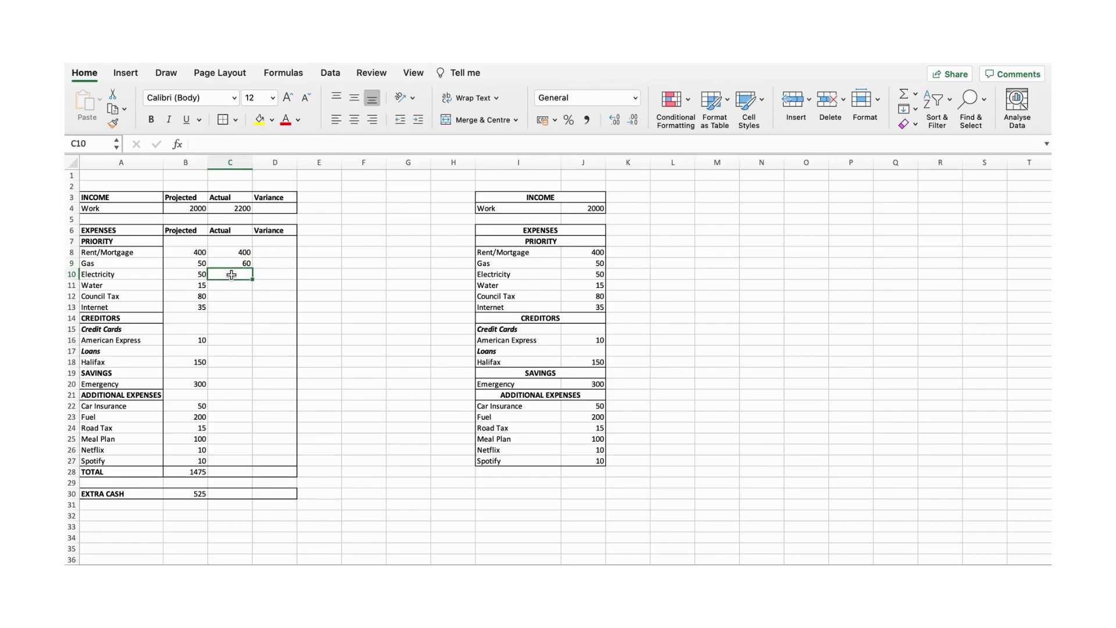
pyautogui.write('100')
# - Enter the Actual amounts 15 for Water, 80 for Council Tax and 40 for Internet
pyautogui.click(227, 286)
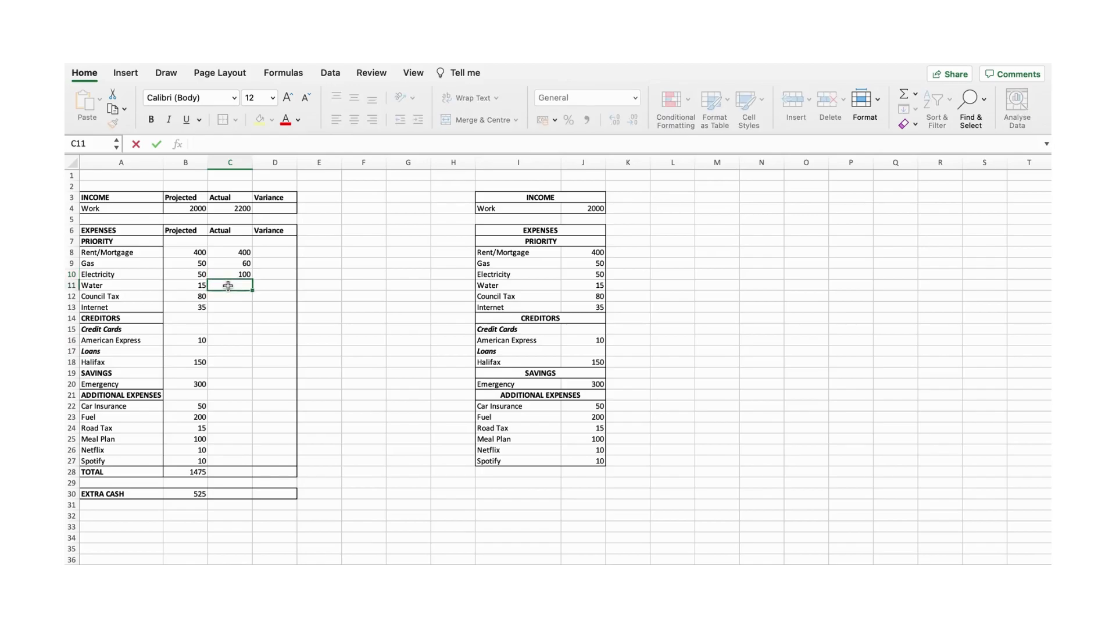
pyautogui.write('15')
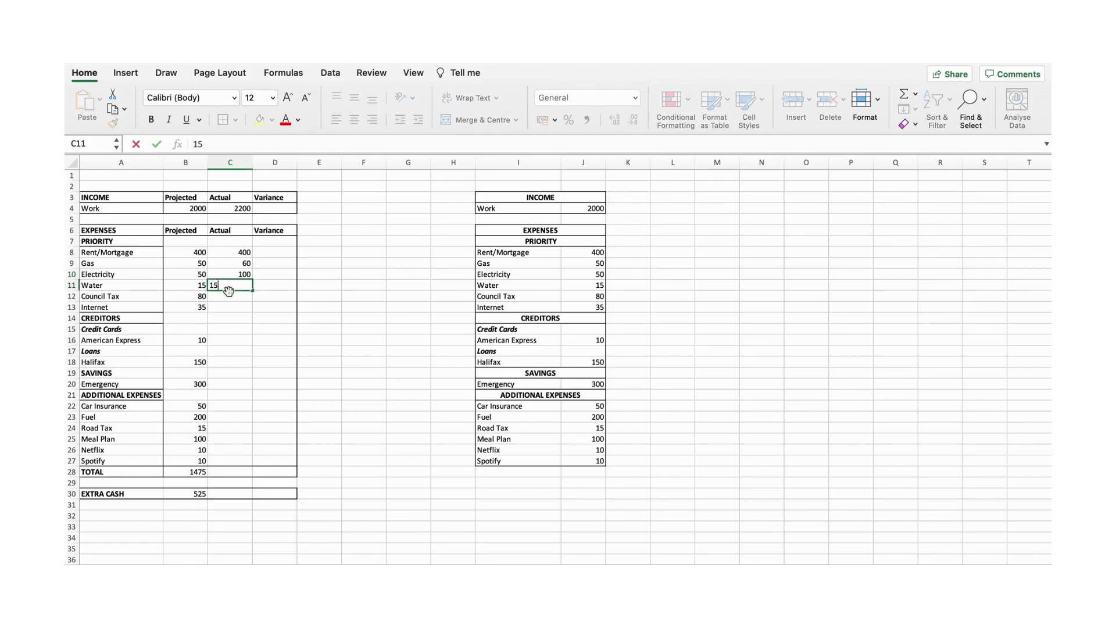
pyautogui.click(230, 298)
pyautogui.write('80')
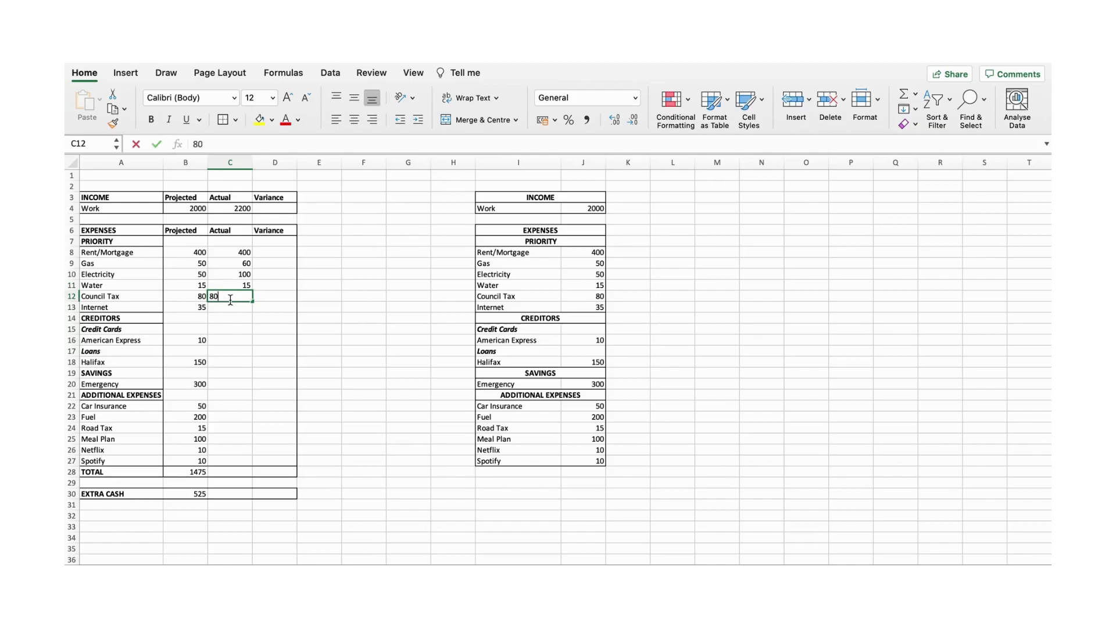
pyautogui.click(233, 308)
pyautogui.write('40')
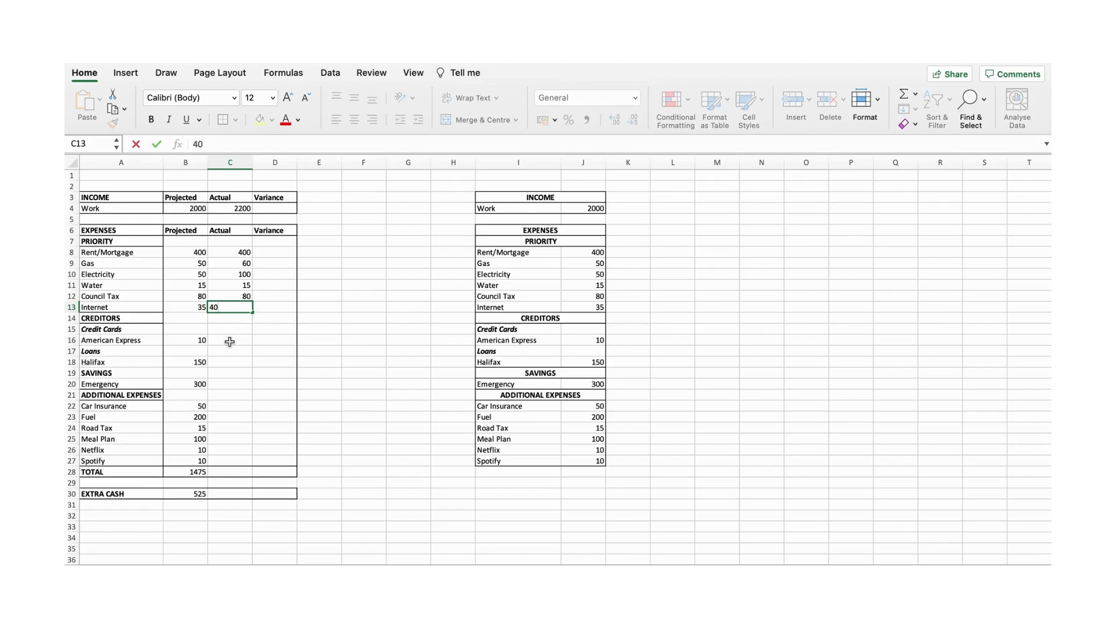
# - Enter the Actual amounts 5 for American Express, 150 for Halifax and 500 for Emergency savings
pyautogui.click(229, 341)
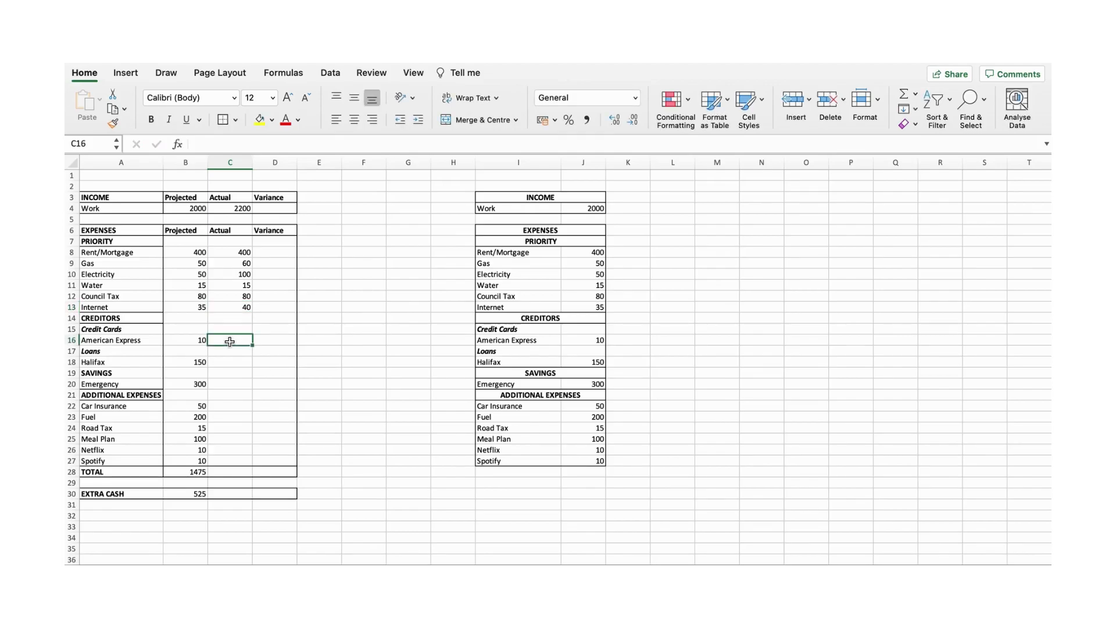
pyautogui.write('5')
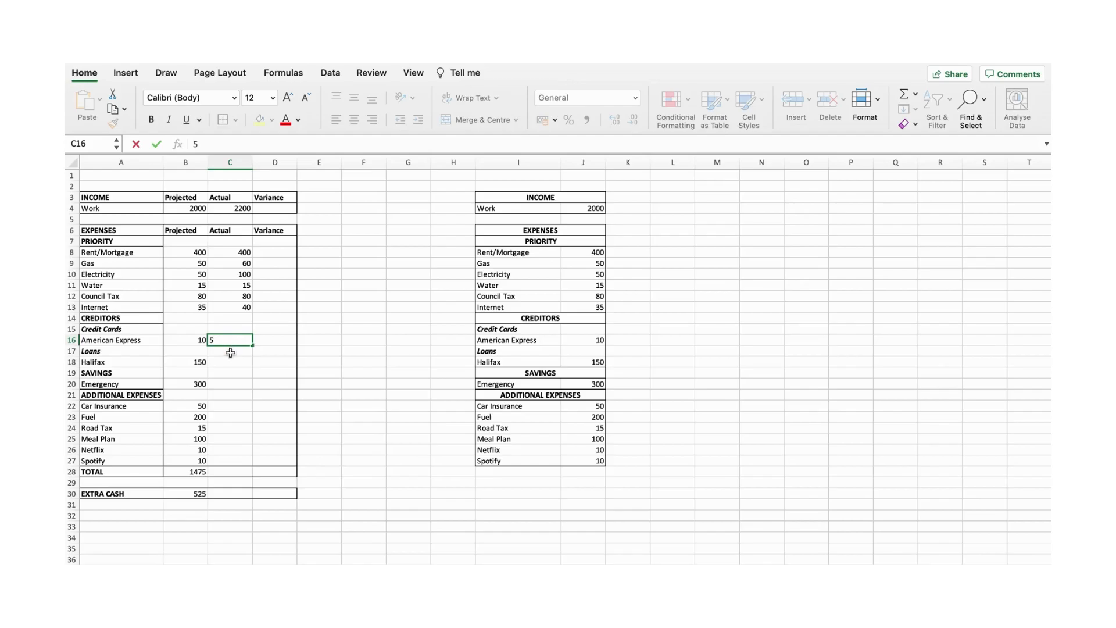
pyautogui.click(230, 363)
pyautogui.write('150')
pyautogui.click(230, 383)
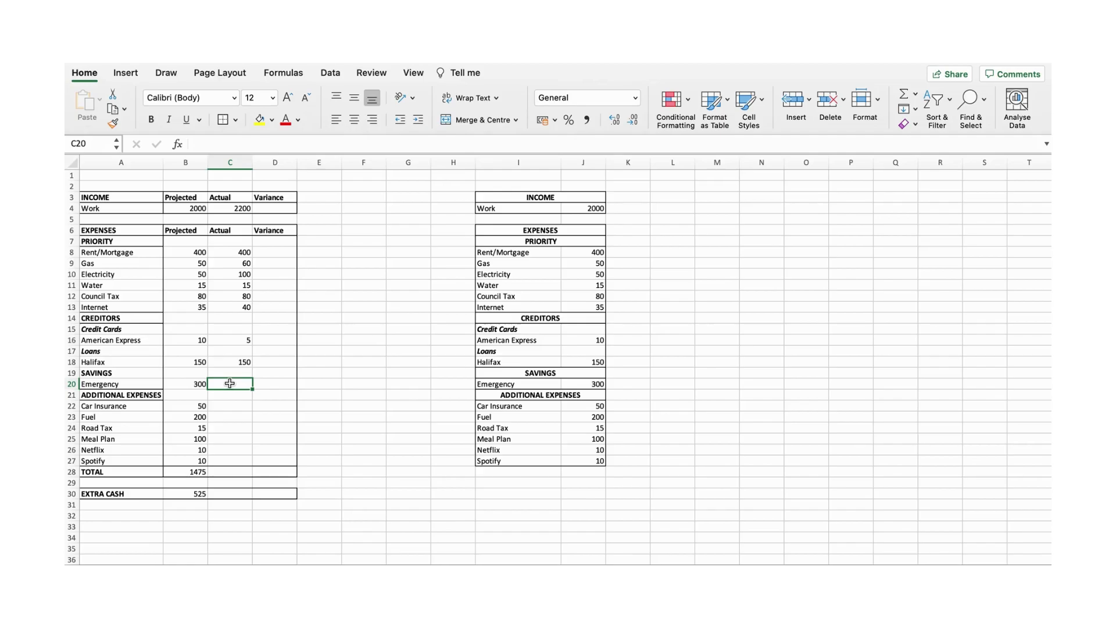
pyautogui.write('500')
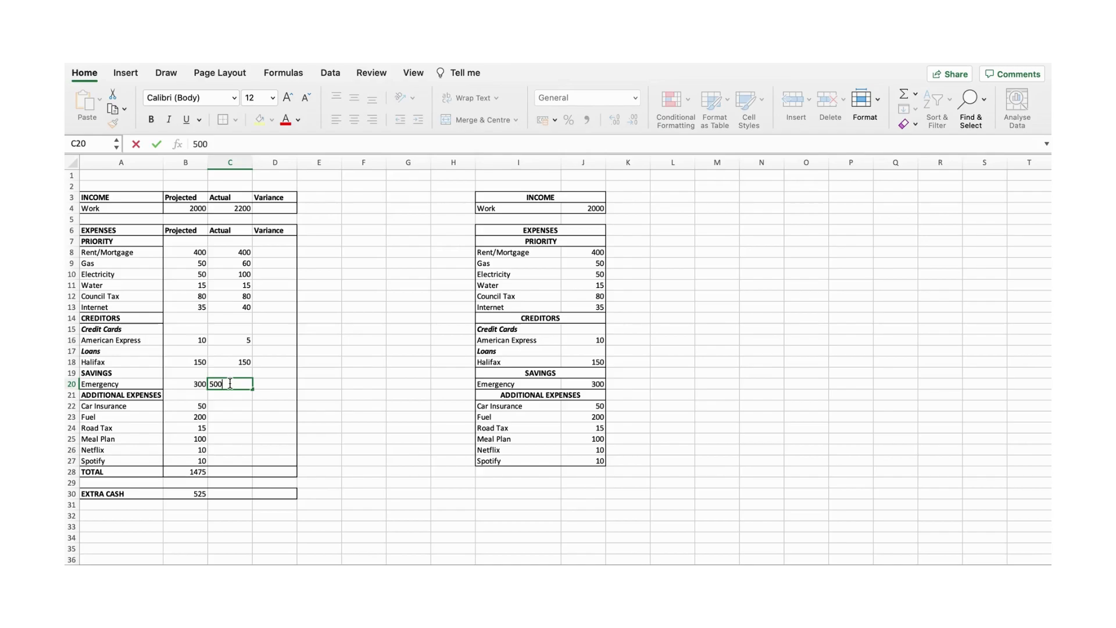
# - Enter the Actual amounts 50 for Car Insurance, 200 for Fuel and 15 for Road Tax
pyautogui.click(240, 408)
pyautogui.write('50')
pyautogui.press('Return')
pyautogui.write('200')
pyautogui.press('Return')
pyautogui.write('15')
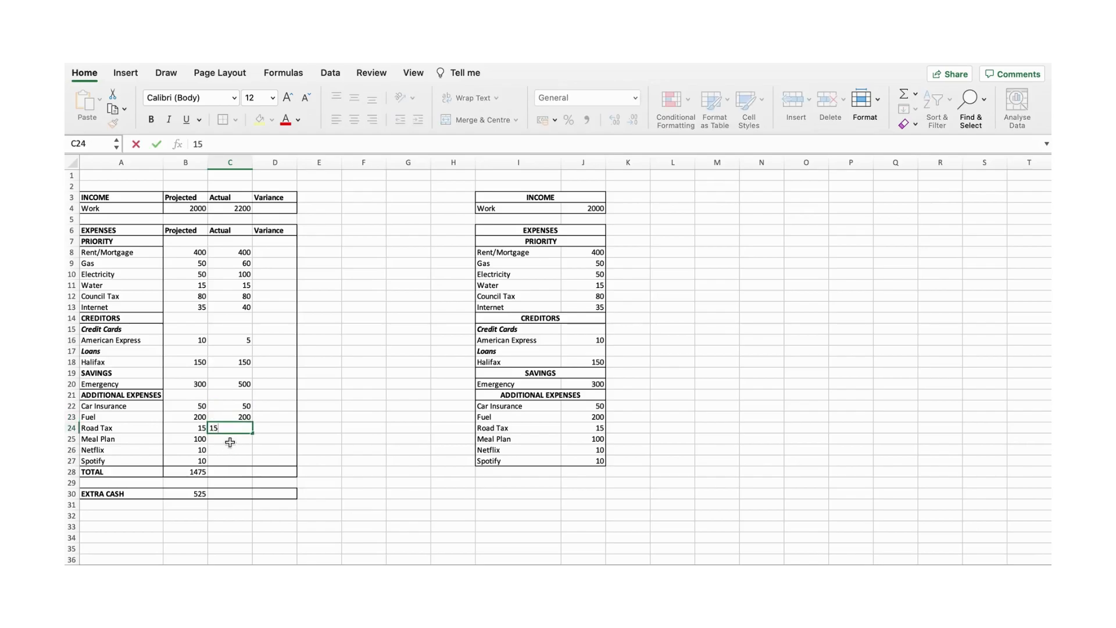
pyautogui.press('Return')
# - Enter the Actual amounts 100 for Meal Plan, 10 for Netflix and 10 for Spotify
pyautogui.write('100')
pyautogui.press('Return')
pyautogui.write('10')
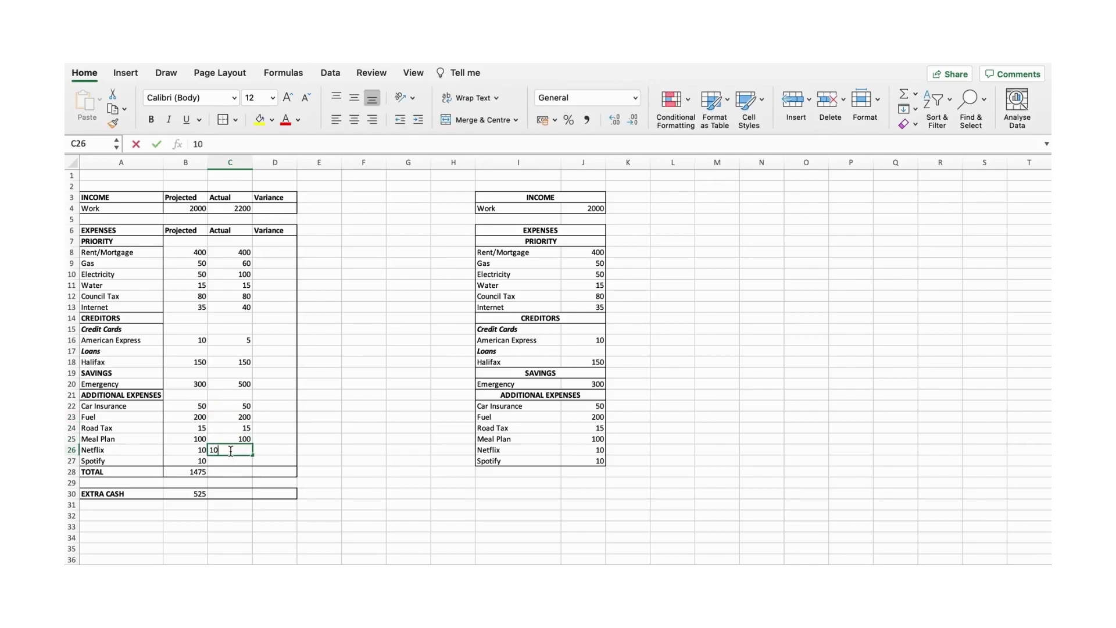
pyautogui.press('Return')
pyautogui.write('10')
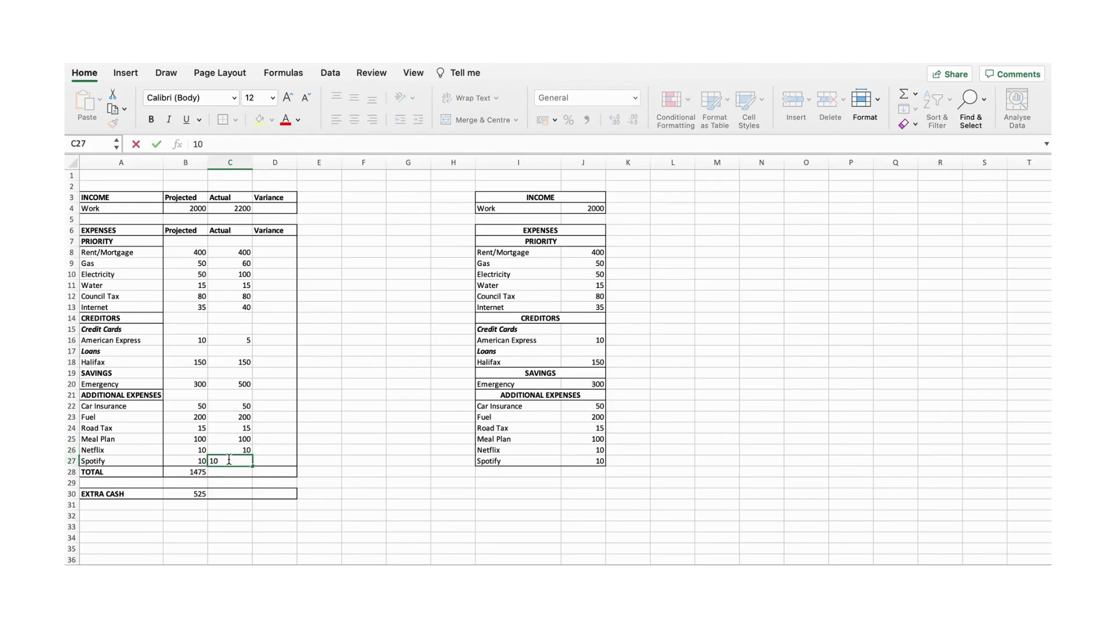
pyautogui.click(364, 450)
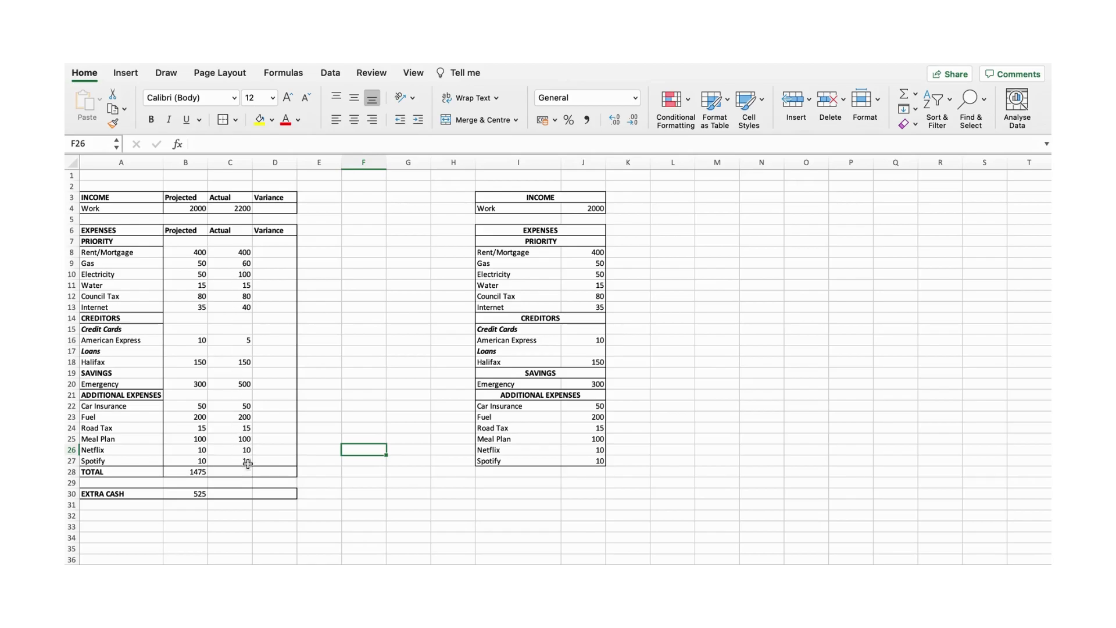
# - Total the Actual expenses in C28 with a SUM formula over C8:C27
pyautogui.click(206, 473)
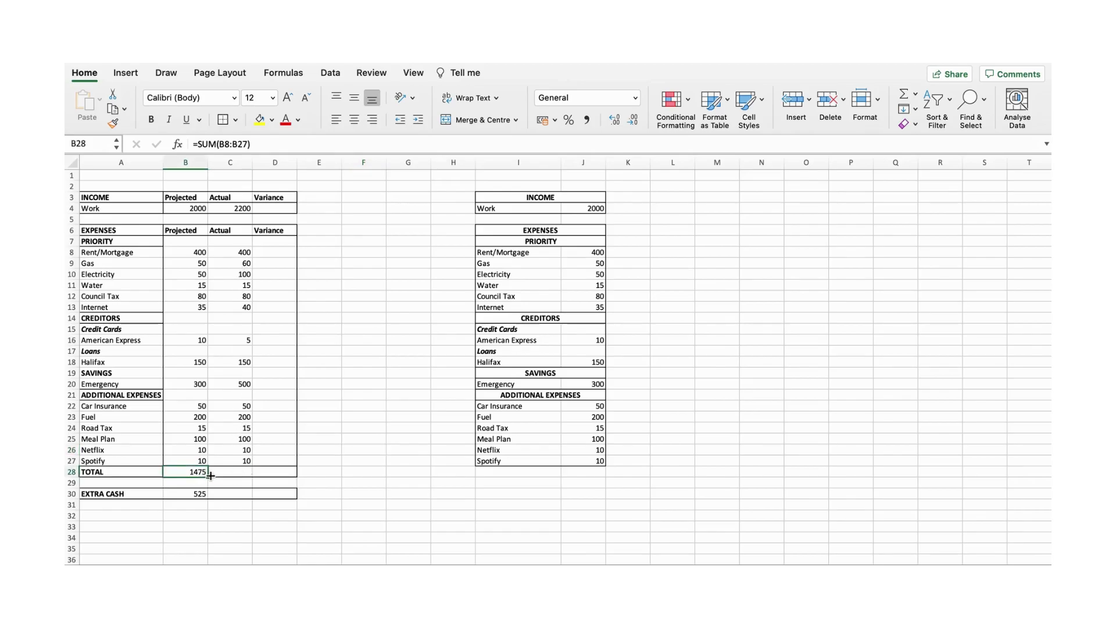
pyautogui.click(236, 474)
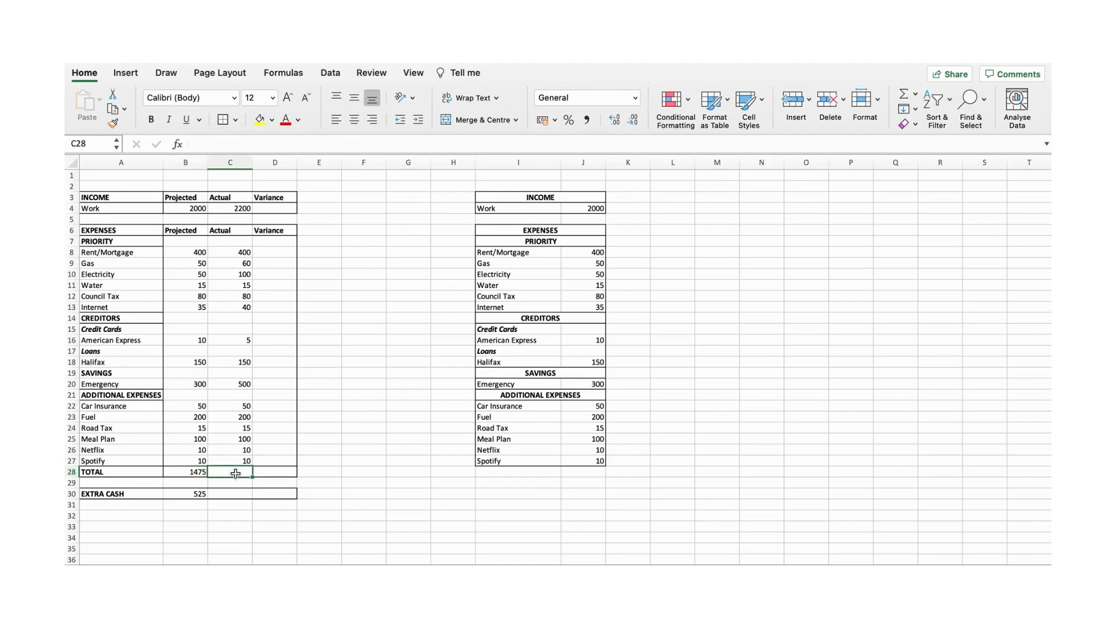
pyautogui.write('=')
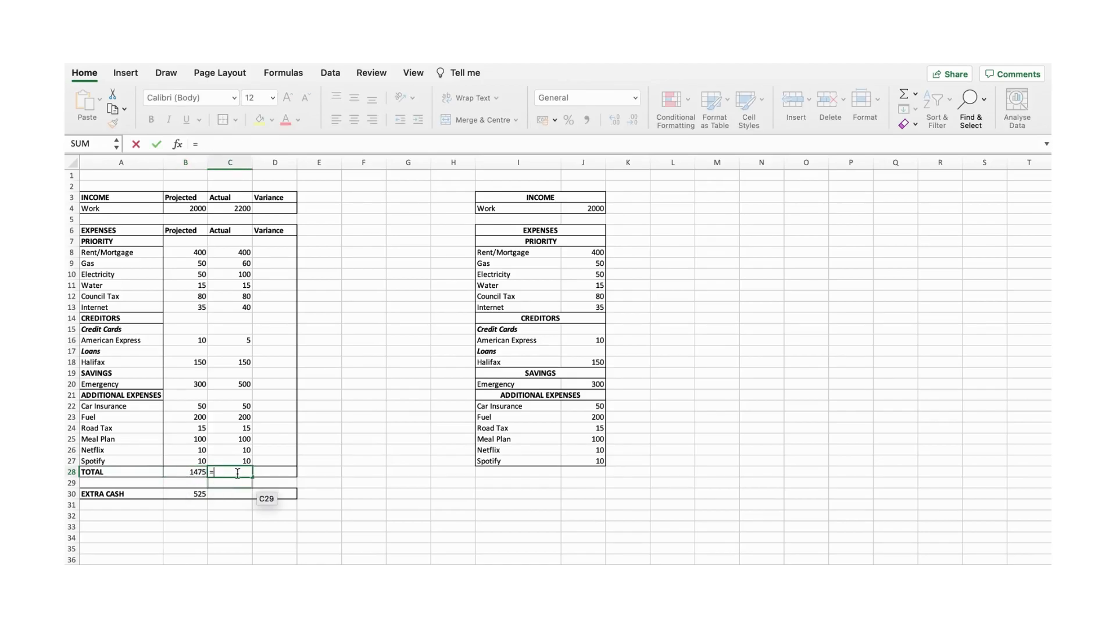
pyautogui.write('sum(')
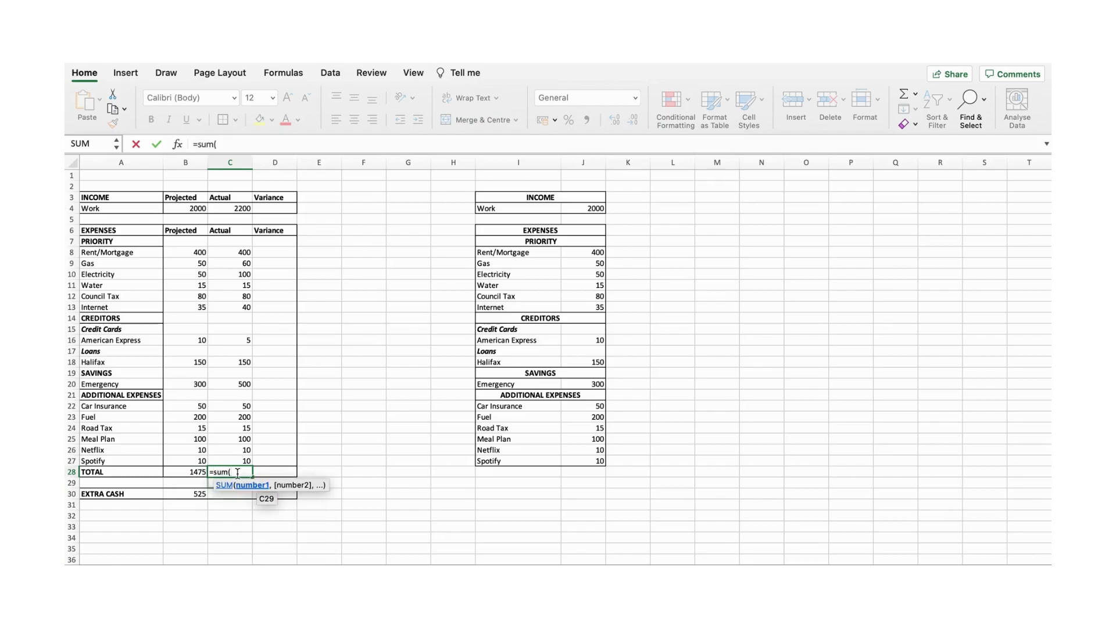
pyautogui.moveTo(231, 251); pyautogui.dragTo(232, 456)
pyautogui.press('Return')
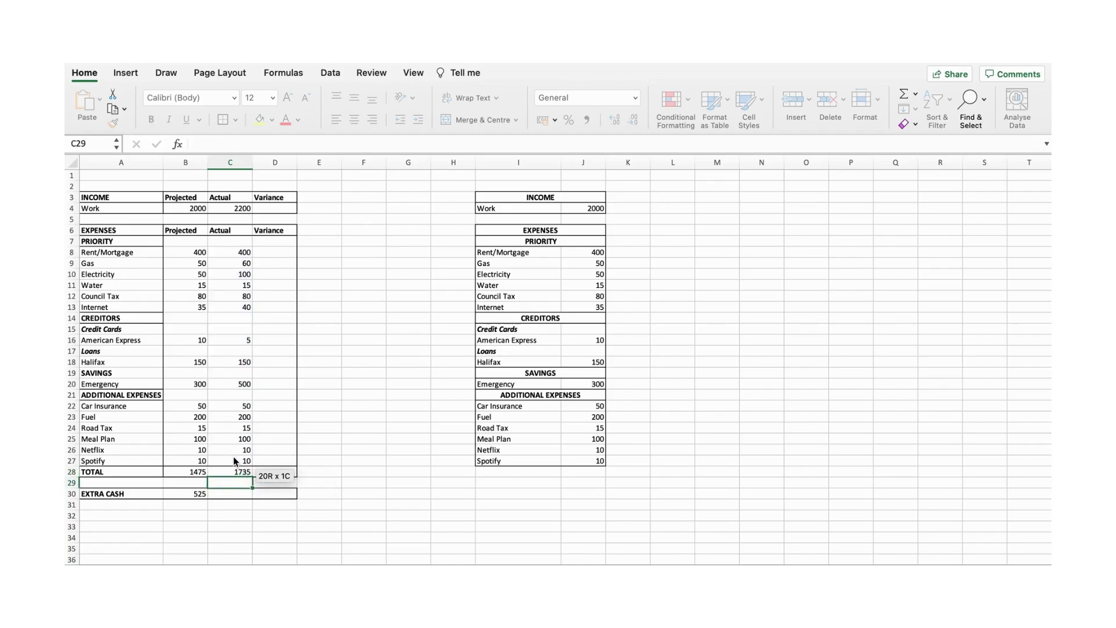
# - Calculate the Actual extra cash in C30 by subtracting the expense total from the Work income with =C4-C28
pyautogui.click(243, 498)
pyautogui.write('=')
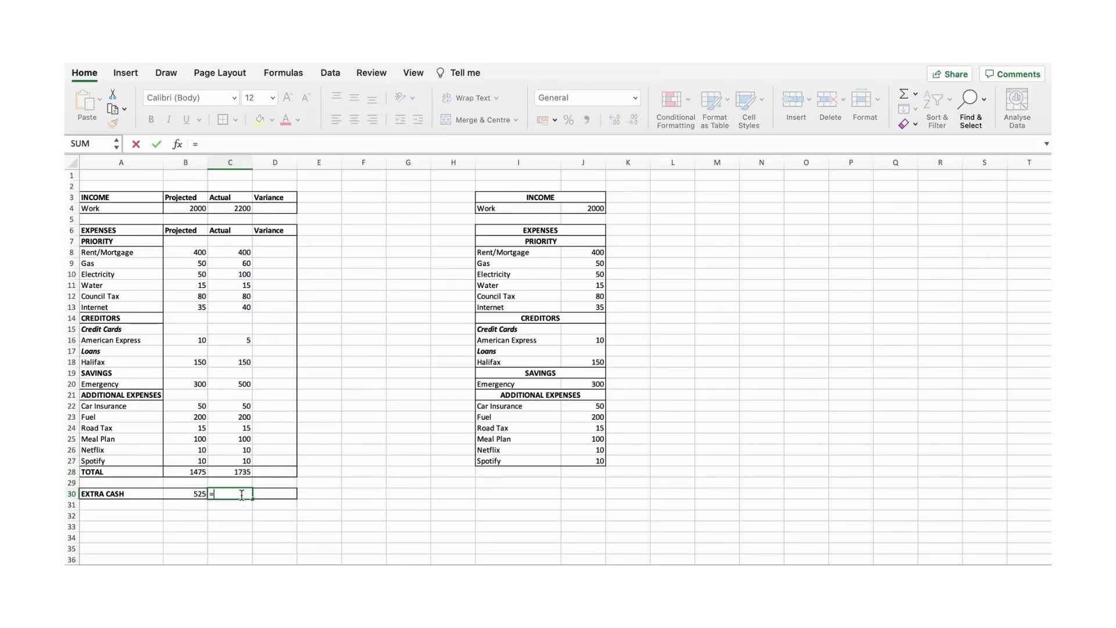
pyautogui.click(235, 207)
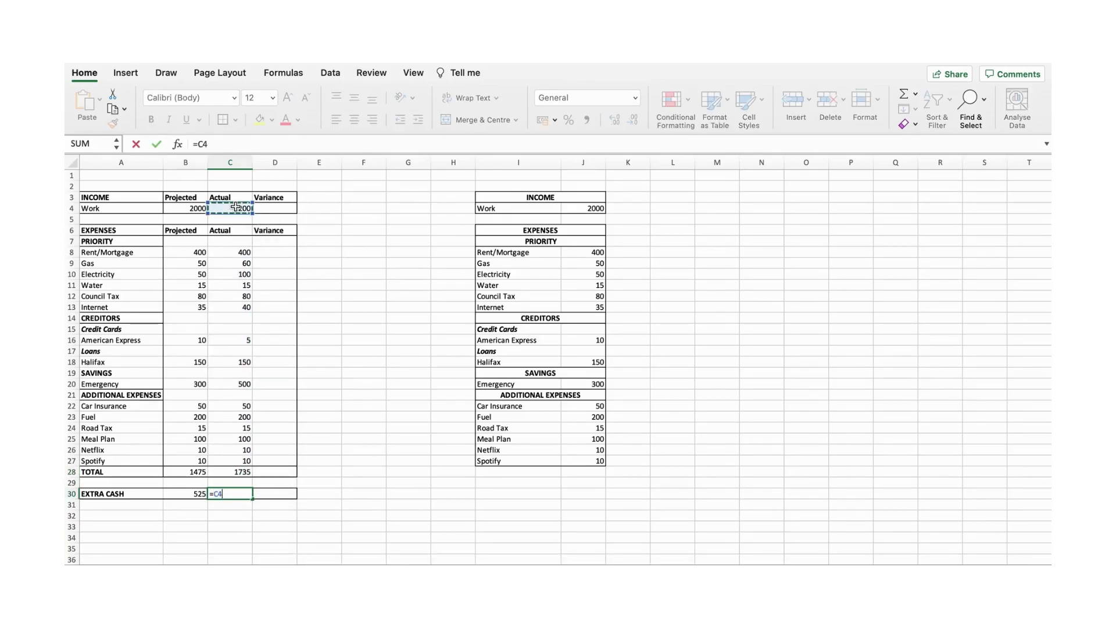
pyautogui.write('-')
pyautogui.click(246, 472)
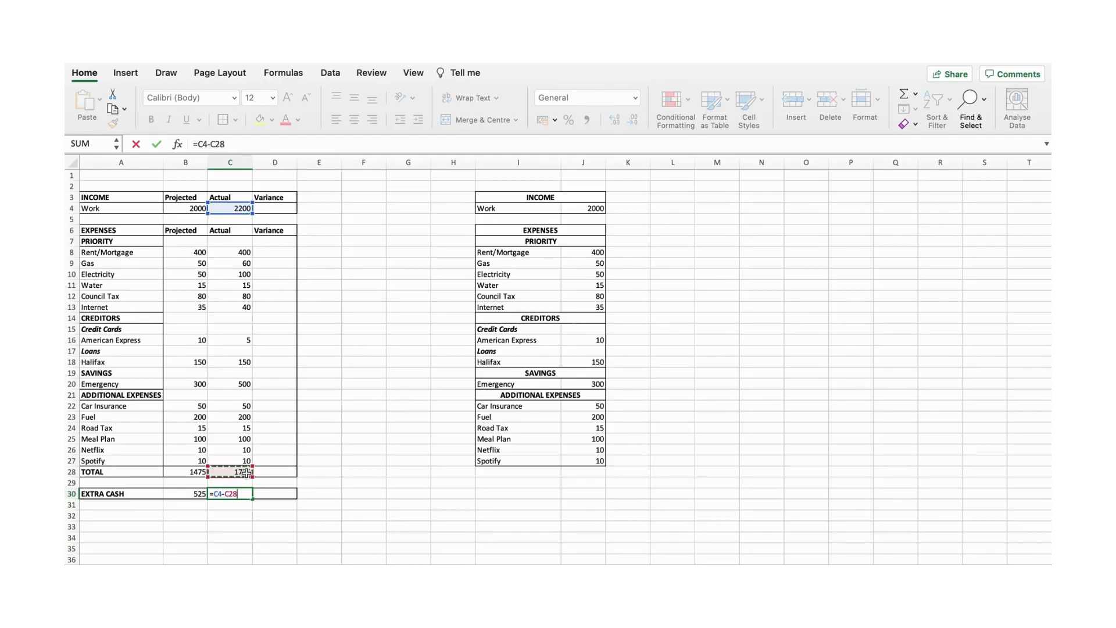
pyautogui.press('Return')
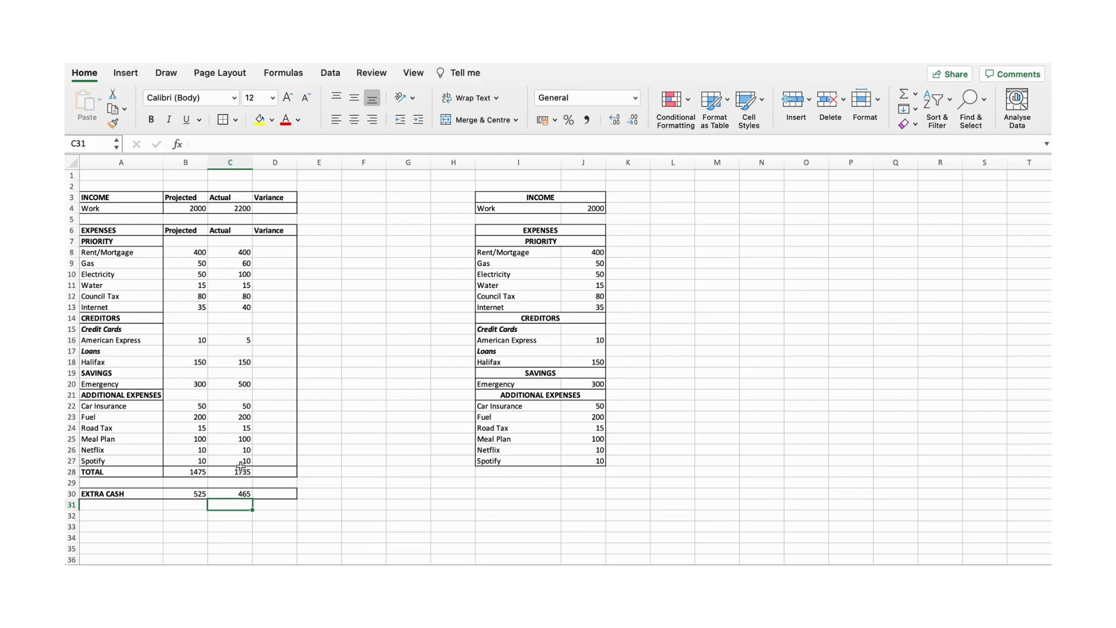
# - Calculate the Work income variance in D4 as Actual minus Projected with =C4-B4
pyautogui.click(283, 207)
pyautogui.click(369, 249)
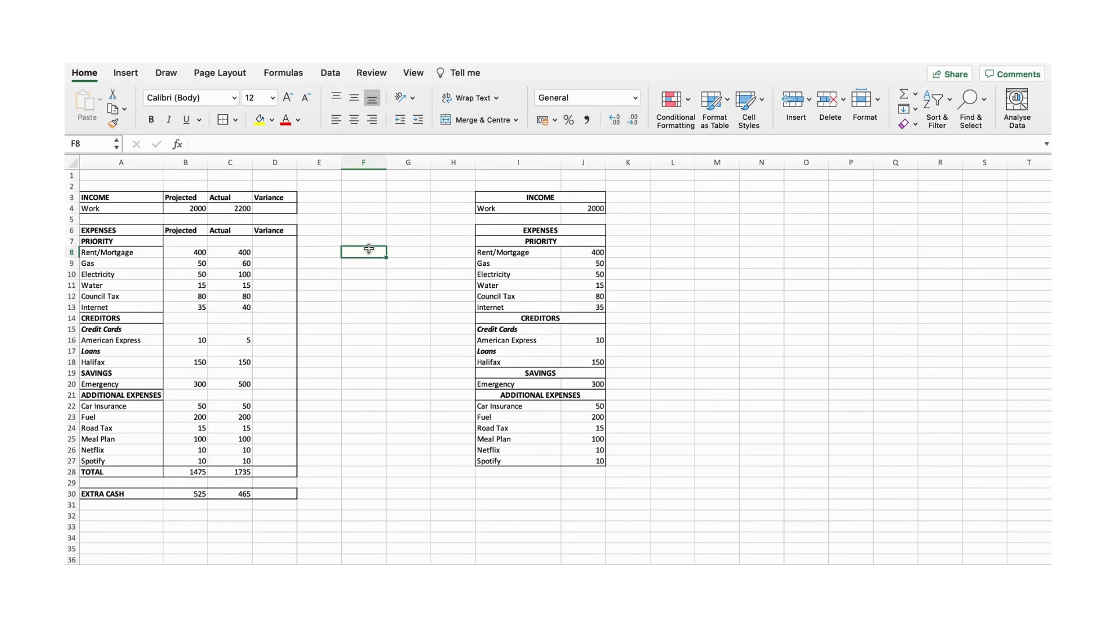
pyautogui.click(283, 210)
pyautogui.write('=')
pyautogui.click(241, 209)
pyautogui.write('-')
pyautogui.click(196, 210)
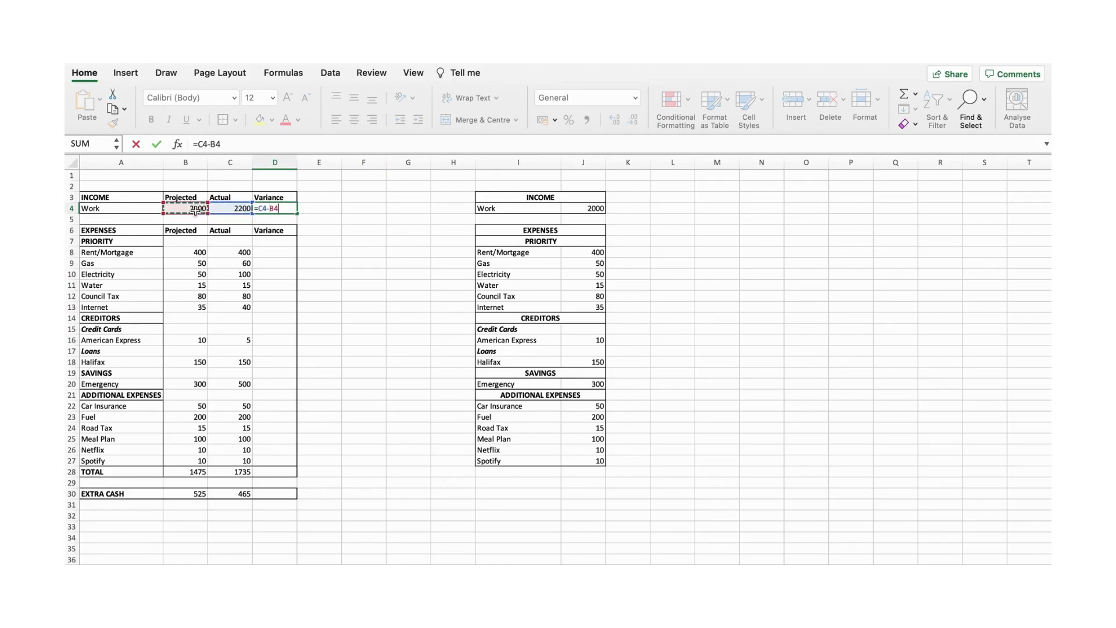
pyautogui.press('Return')
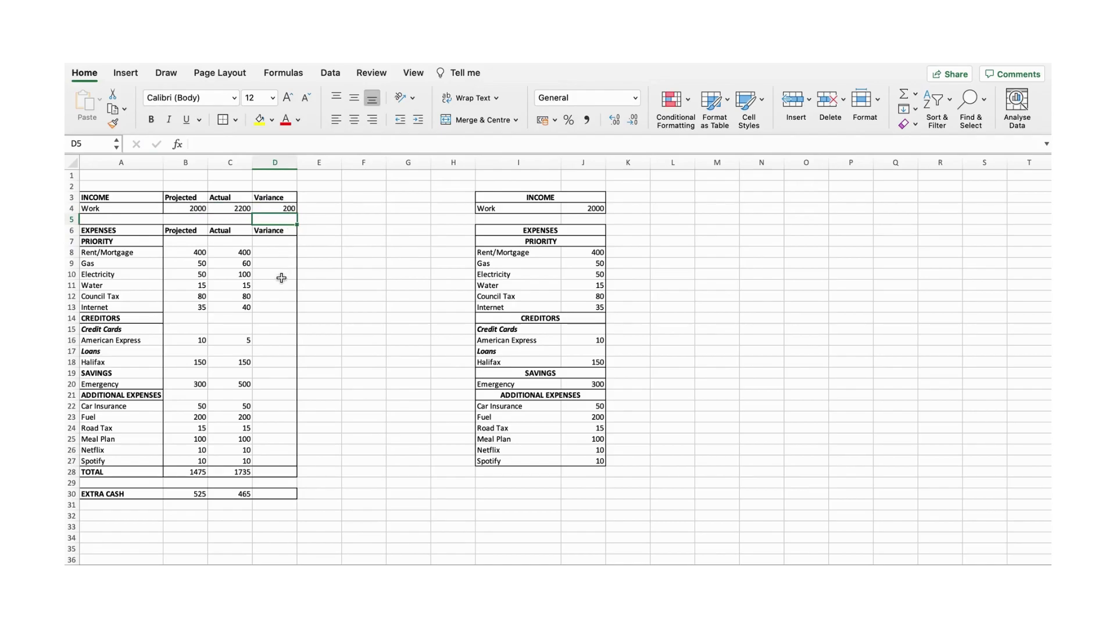
# - Calculate the Rent/Mortgage variance in D8 as Actual minus Projected with =C8-B8
pyautogui.click(282, 256)
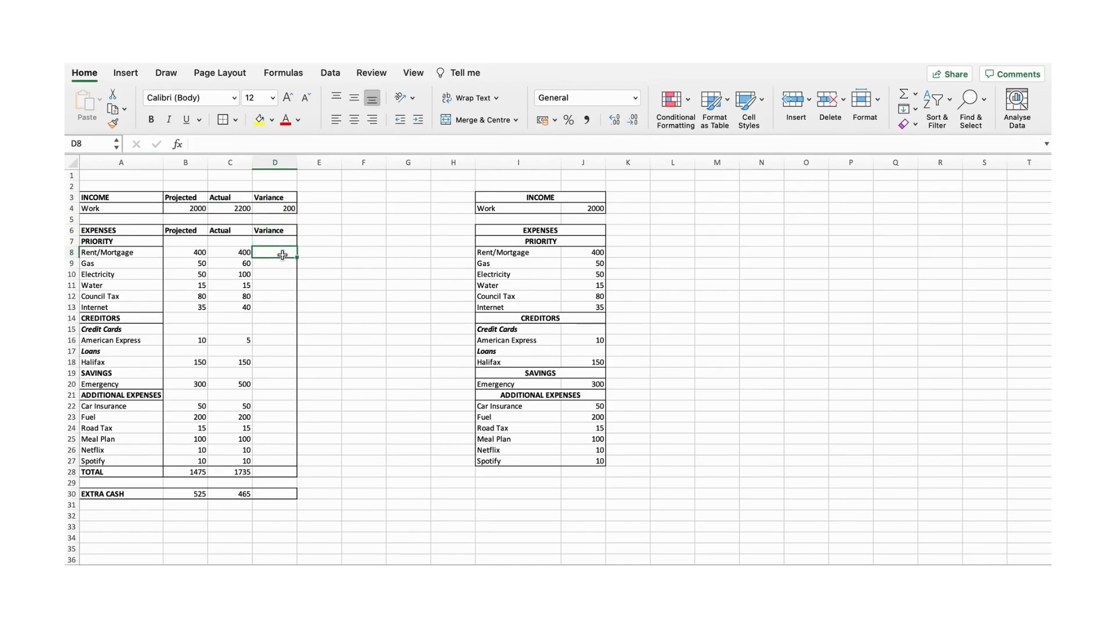
pyautogui.write('=')
pyautogui.click(240, 253)
pyautogui.write('-')
pyautogui.click(197, 252)
pyautogui.press('Return')
# - Fill the Rent/Mortgage variance formula from D8 down the Variance column to the Spotify row, D27
pyautogui.click(282, 254)
pyautogui.moveTo(297, 258); pyautogui.dragTo(297, 461)
pyautogui.click(343, 406)
# - Calculate the variance of the expense totals in D28 with =C28-B28
pyautogui.click(281, 474)
pyautogui.write('=')
pyautogui.click(239, 474)
pyautogui.write('-')
pyautogui.click(198, 472)
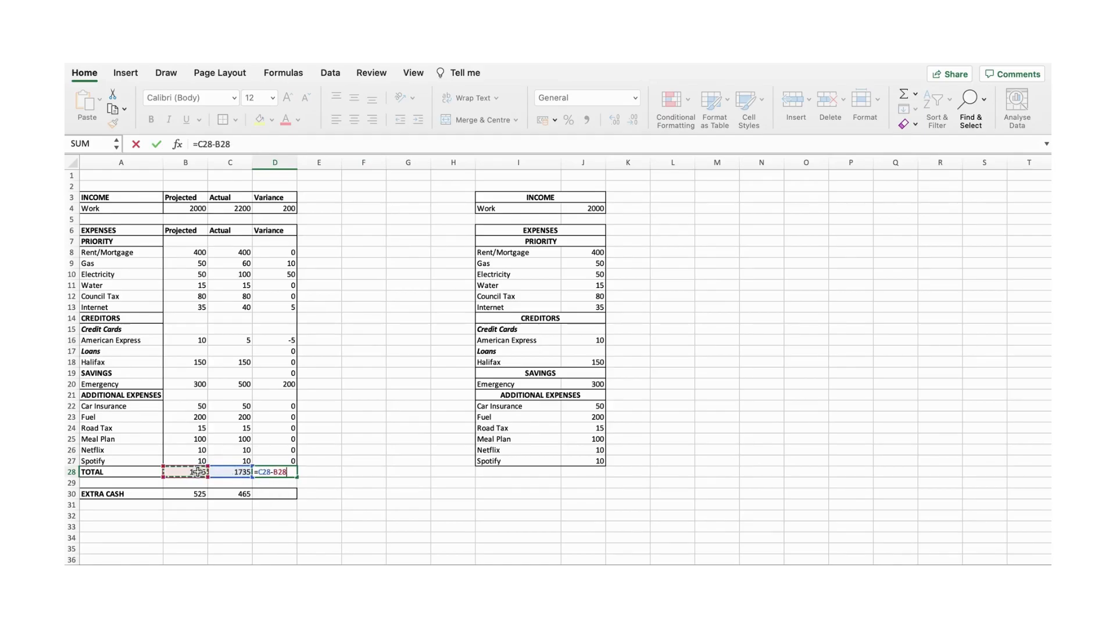
pyautogui.press('Return')
# - Calculate the extra cash variance in D30 as Actual minus Projected with =C30-B30
pyautogui.click(279, 496)
pyautogui.write('=')
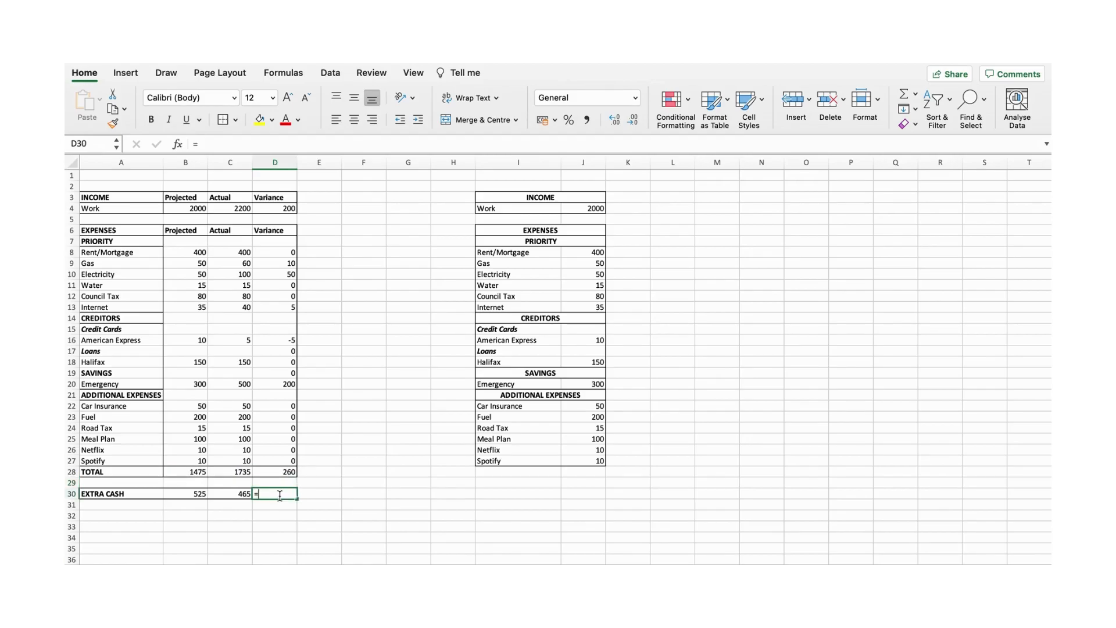
pyautogui.click(237, 495)
pyautogui.write('-')
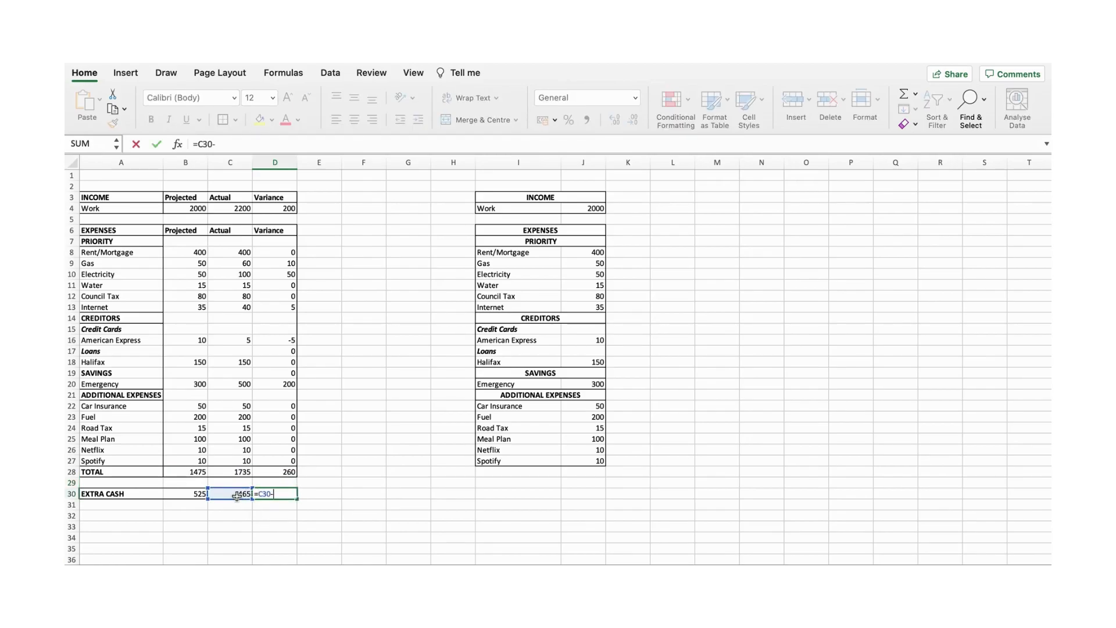
pyautogui.click(198, 493)
pyautogui.press('Return')
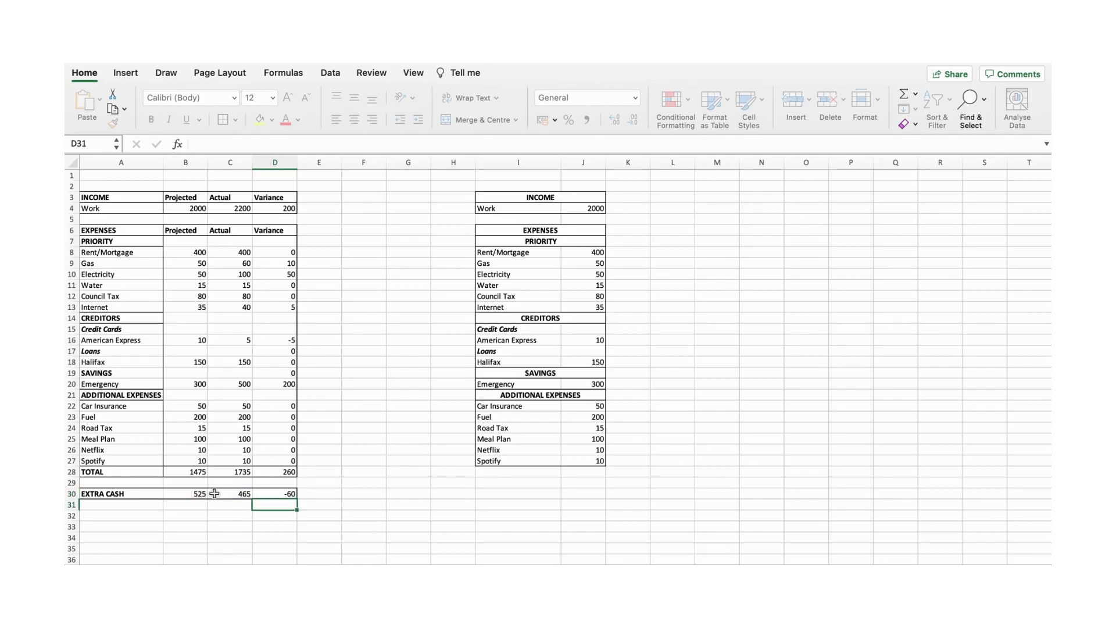